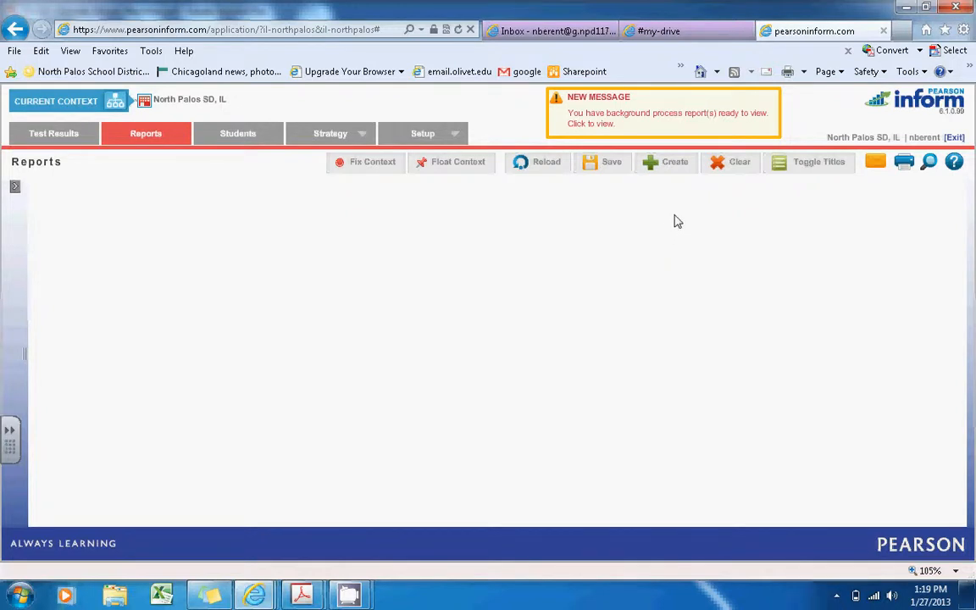
- Create a new report and check the base query choices, keeping Student performance summary
left_click(665, 170)
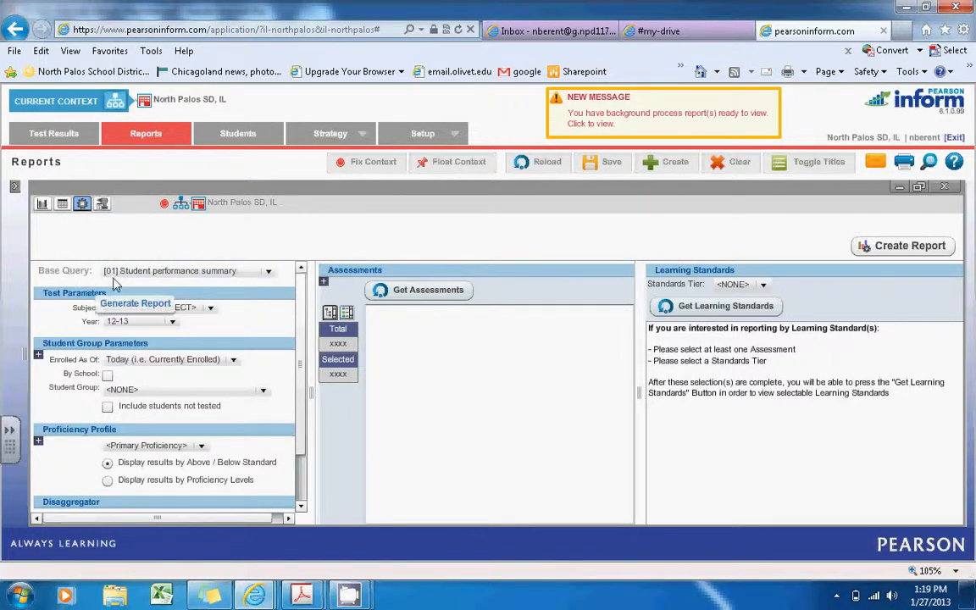
left_click(272, 276)
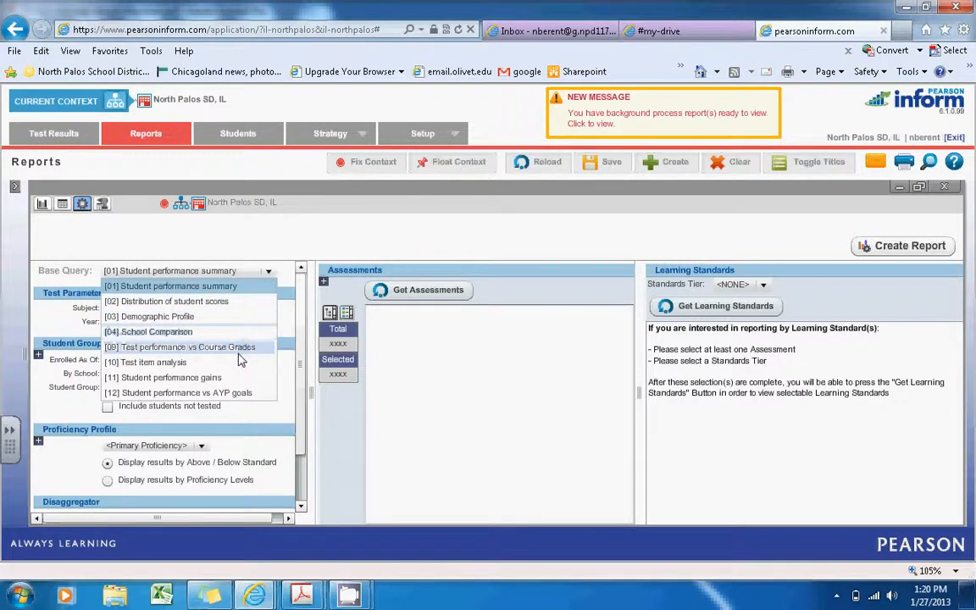
left_click(273, 269)
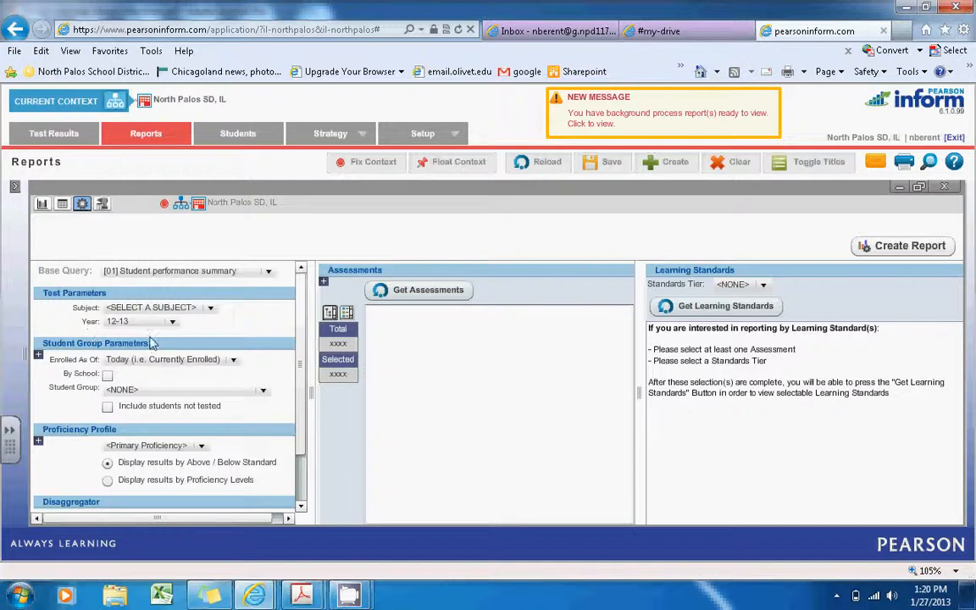
- Examine the available choices for the report's subject, year, enrollment date and student group
left_click(210, 308)
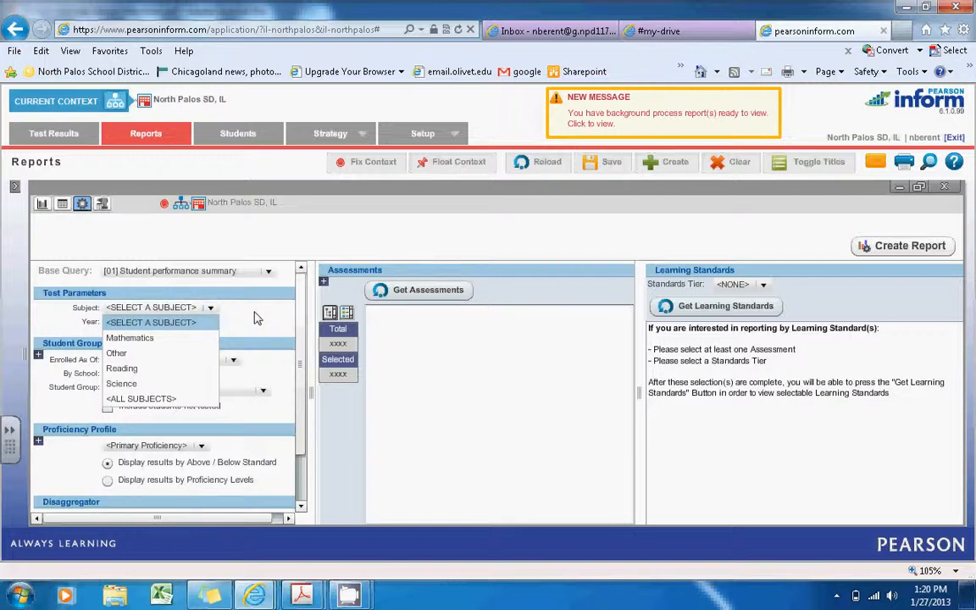
left_click(255, 314)
left_click(173, 322)
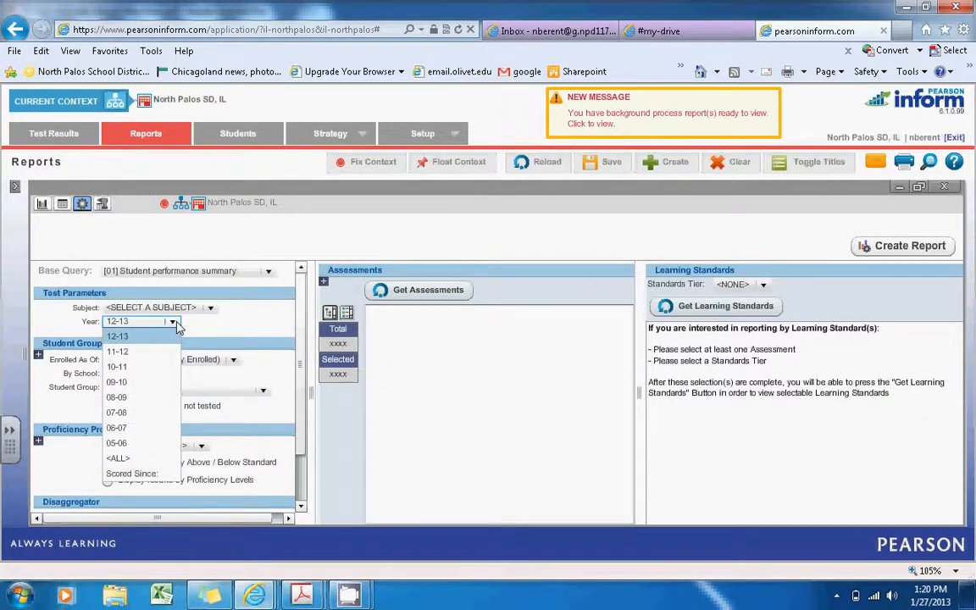
left_click(235, 330)
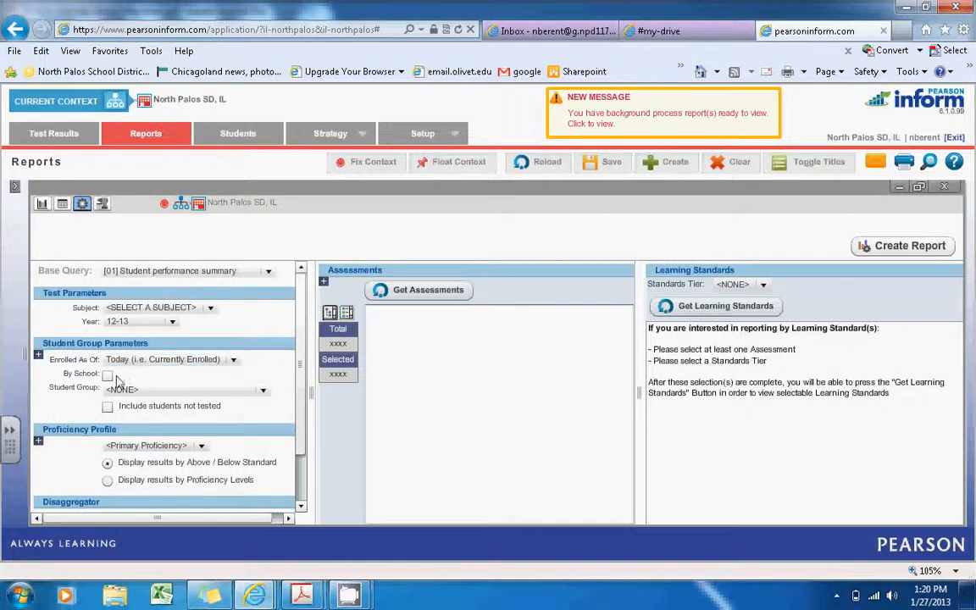
left_click(233, 359)
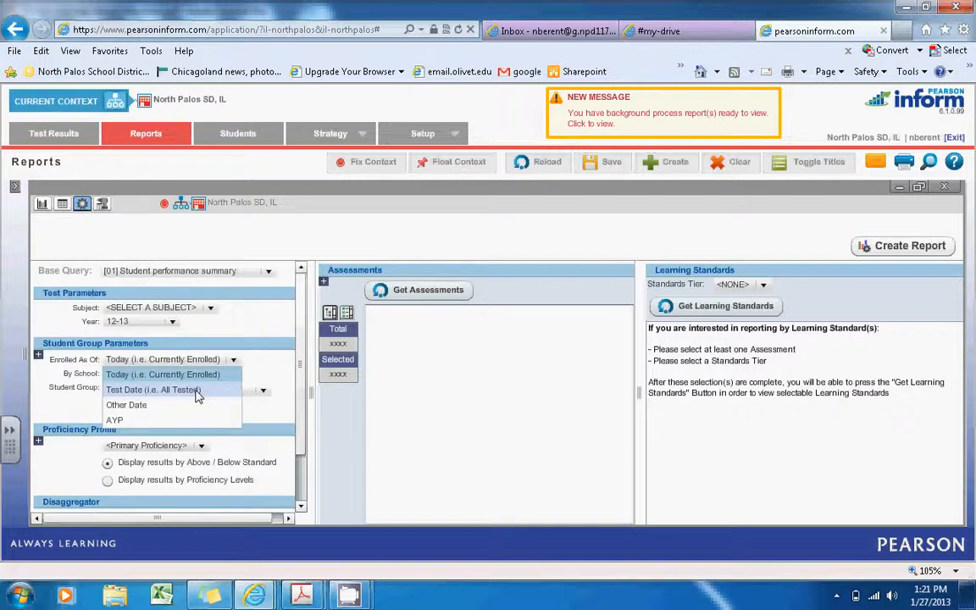
left_click(263, 362)
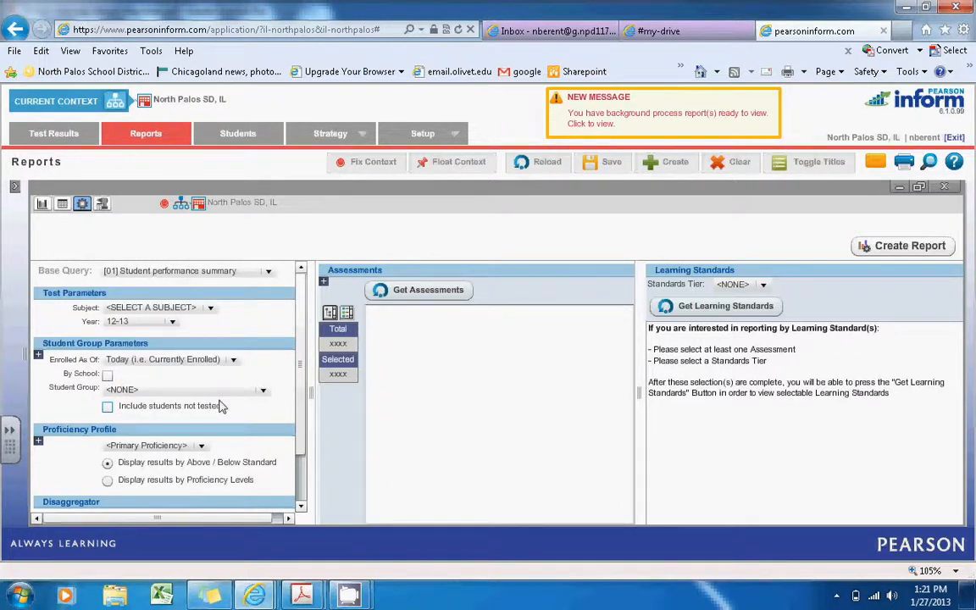
left_click(267, 390)
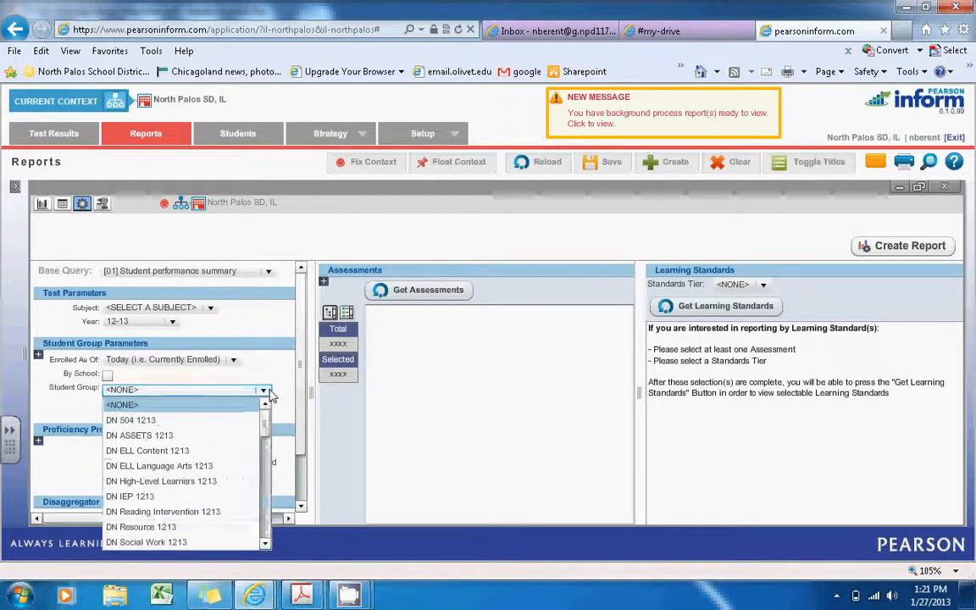
left_click_drag(266, 425, 265, 474)
left_click(254, 346)
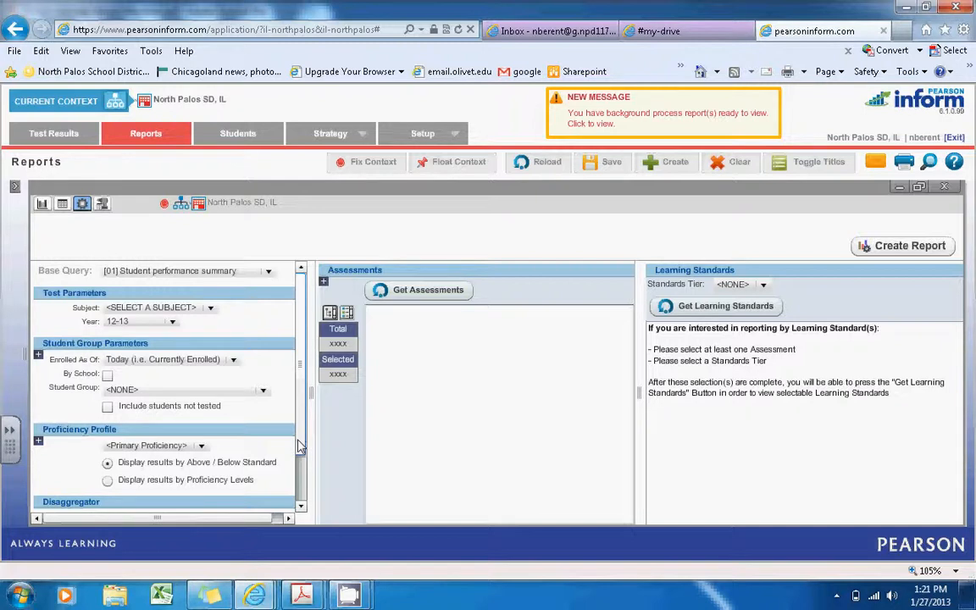
- Display the results by proficiency levels with the EDV proficiency profile
scroll(212, 398, "down", 3)
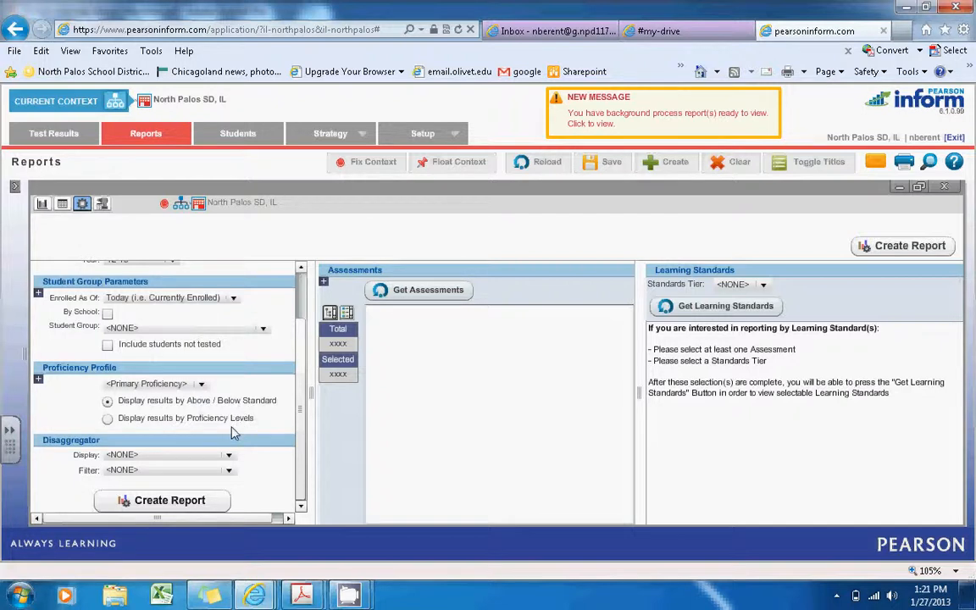
left_click(108, 419)
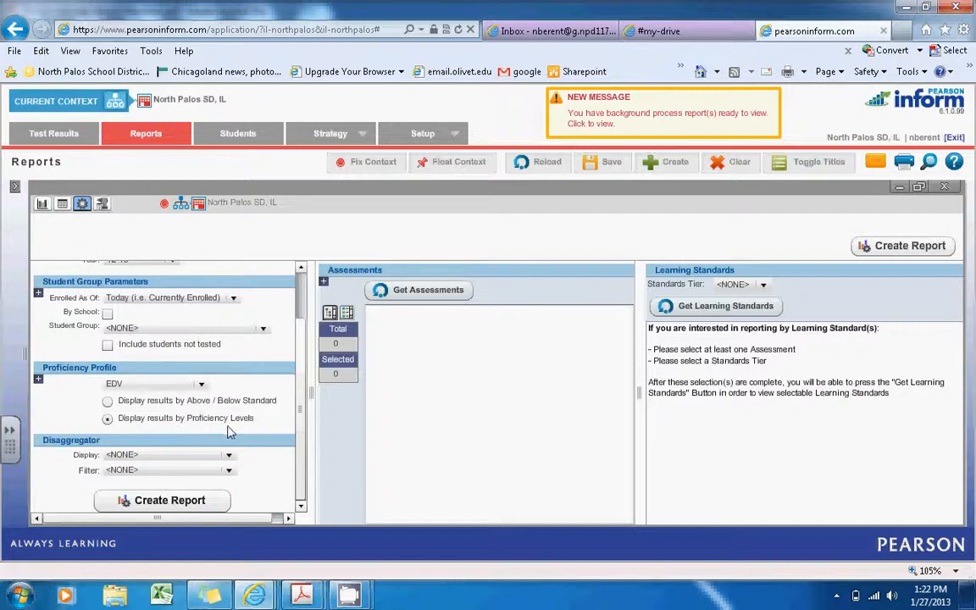
left_click(203, 387)
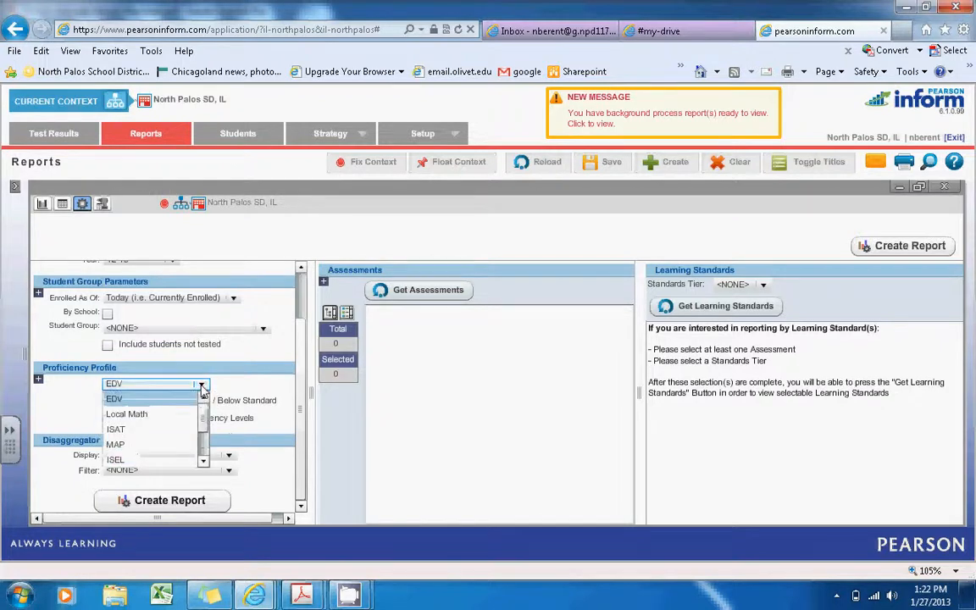
mouse_move(205, 415)
left_mouse_down()
mouse_move(208, 427)
mouse_move(205, 401)
left_mouse_up()
left_click(216, 398)
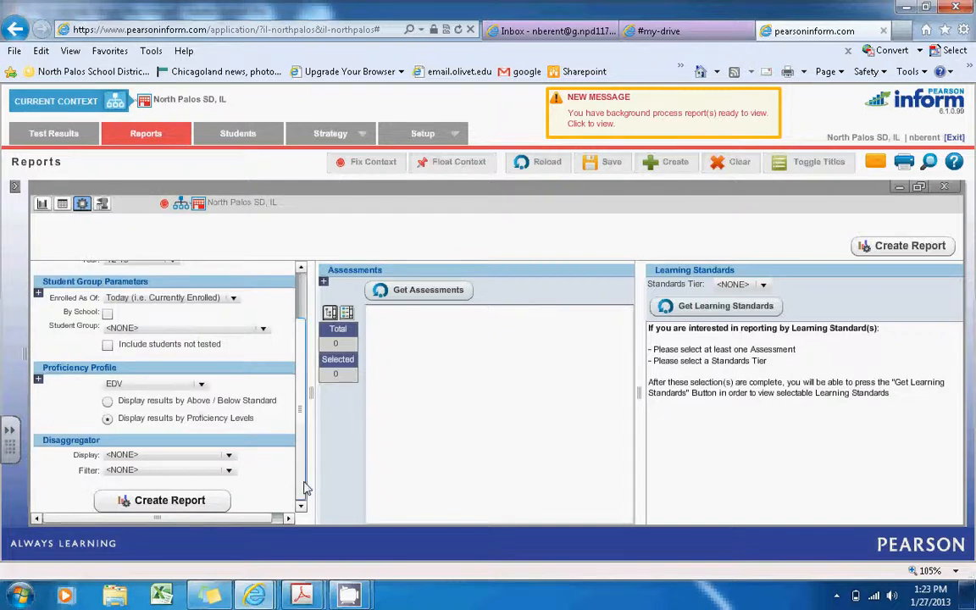
- Set the report's subject to Mathematics and retrieve the matching assessments
scroll(298, 445, "up", 2)
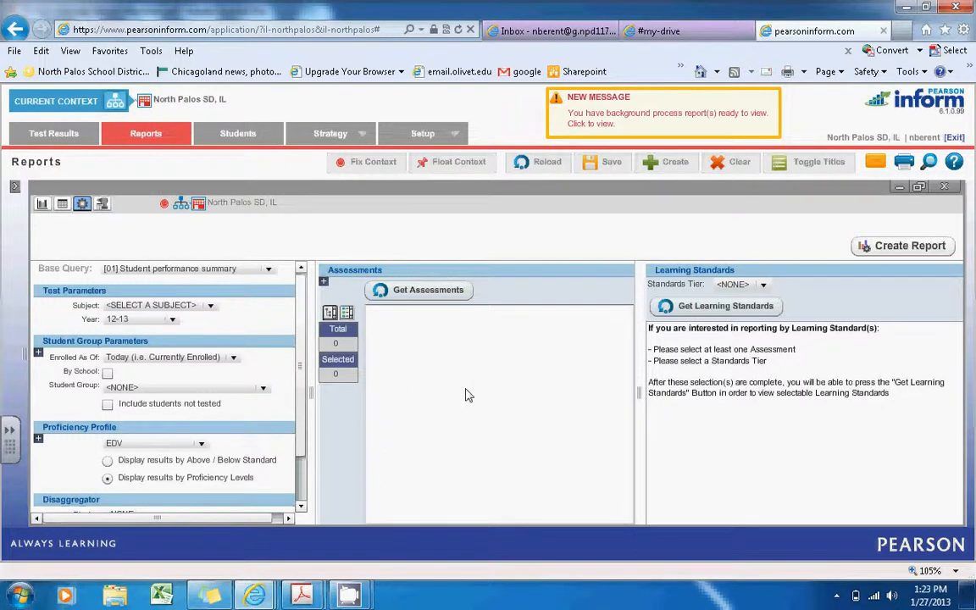
left_click(427, 289)
left_click(203, 307)
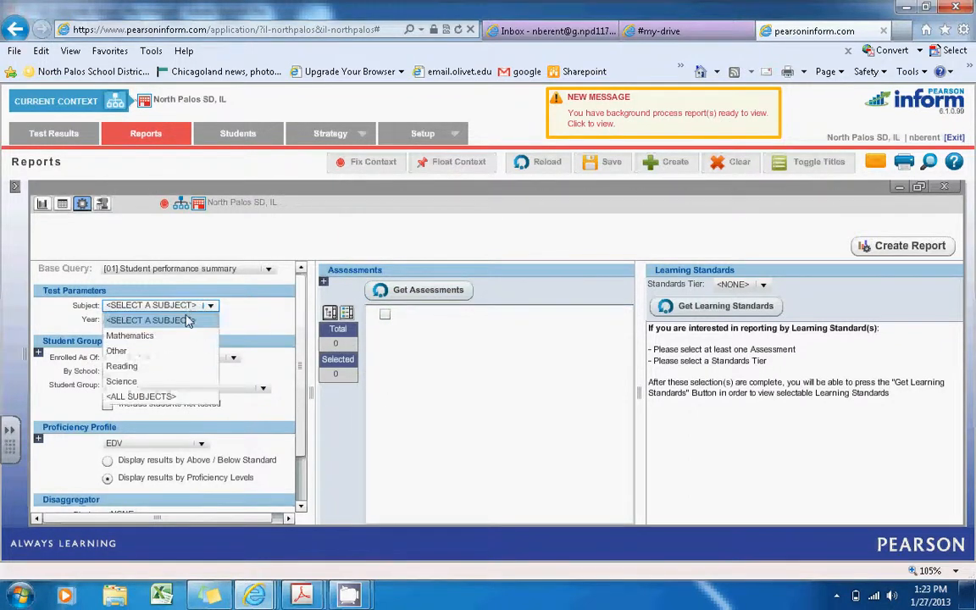
left_click(175, 339)
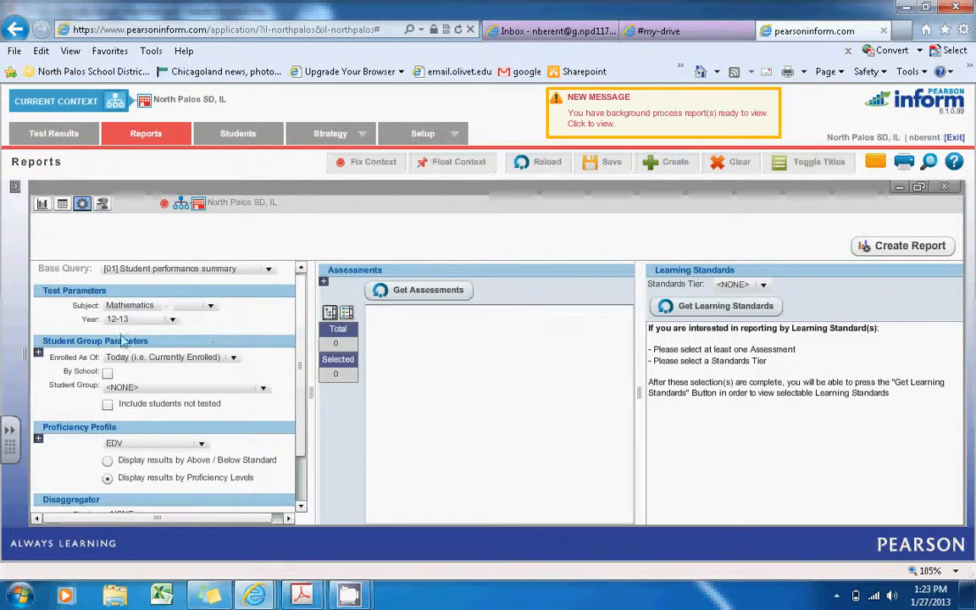
left_click(444, 293)
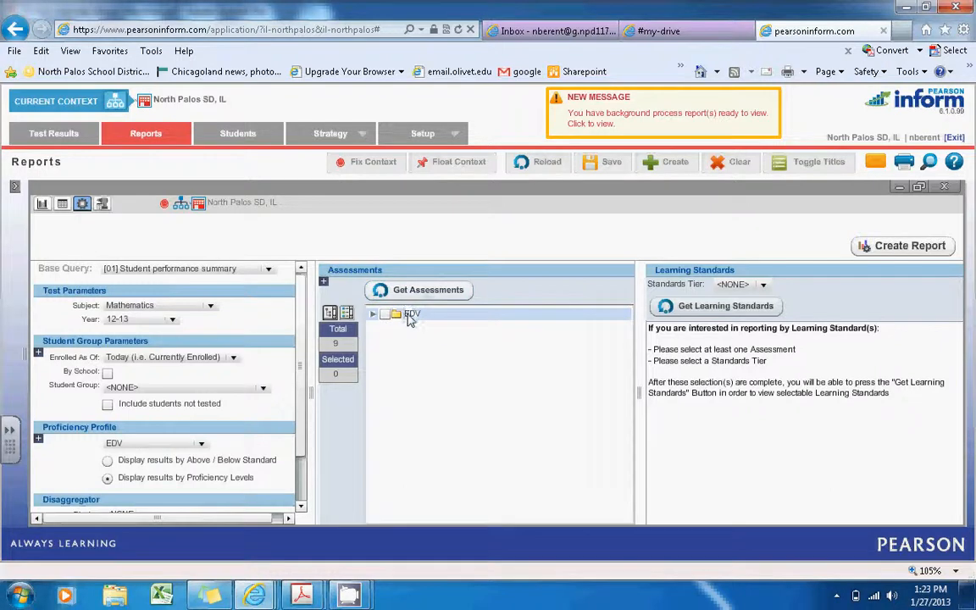
- Expand the EDV assessment folder and select the Fall 12-13 EDV_Math_3 and EDV_Math_4 tests
left_click(373, 315)
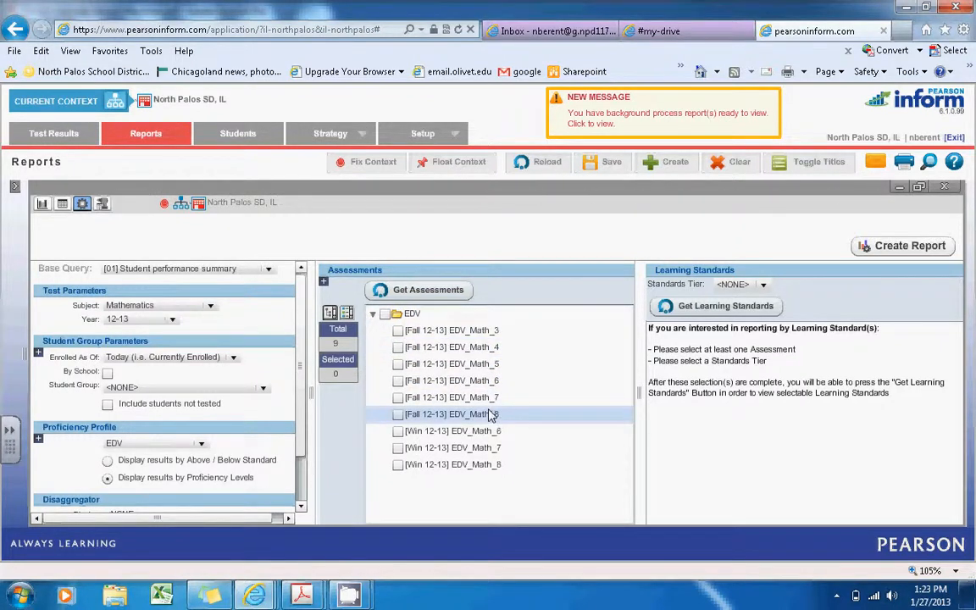
left_click(398, 330)
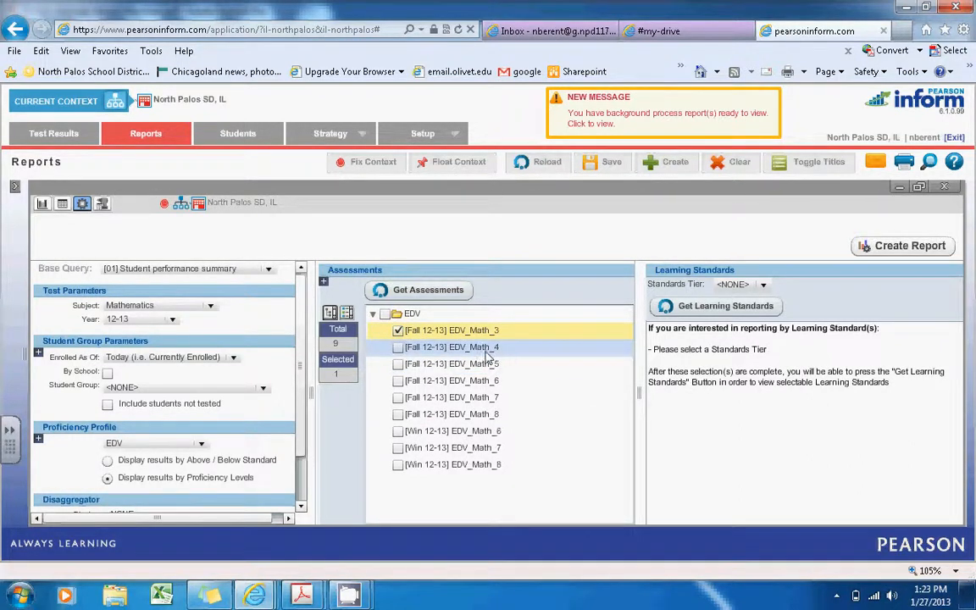
left_click(398, 348)
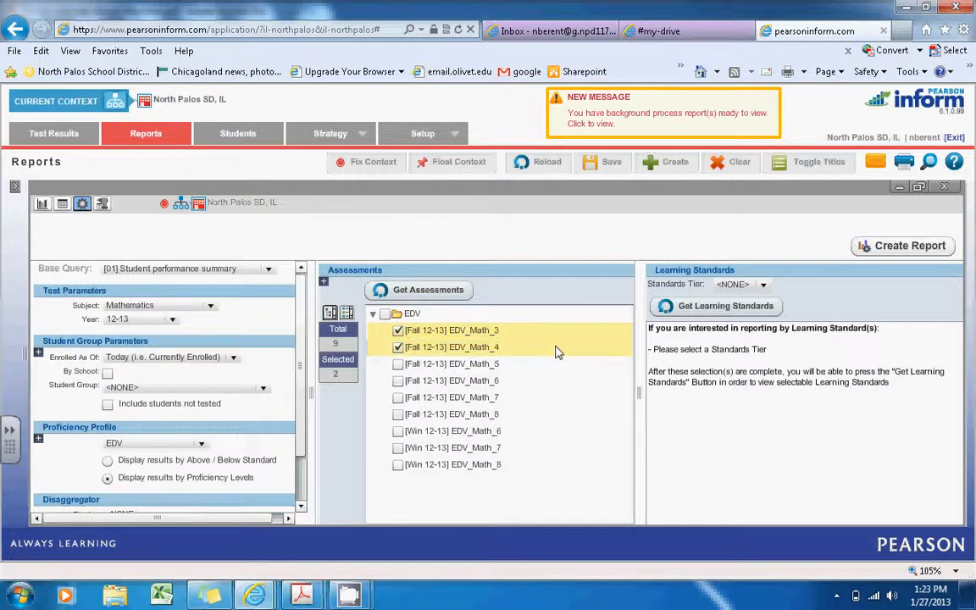
- Set the standards tier to Skills and retrieve the learning standards for the selected tests
left_click(730, 288)
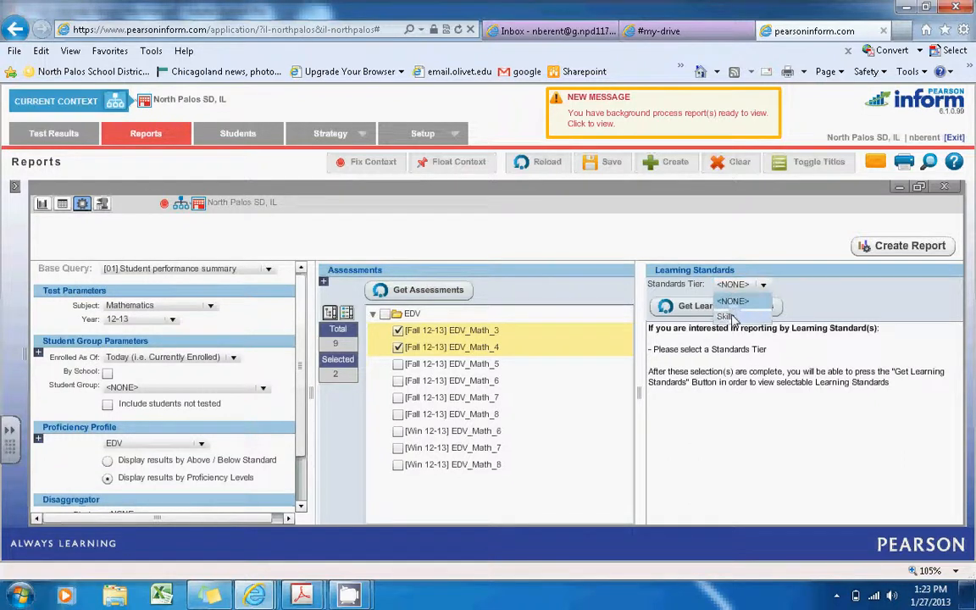
left_click(730, 309)
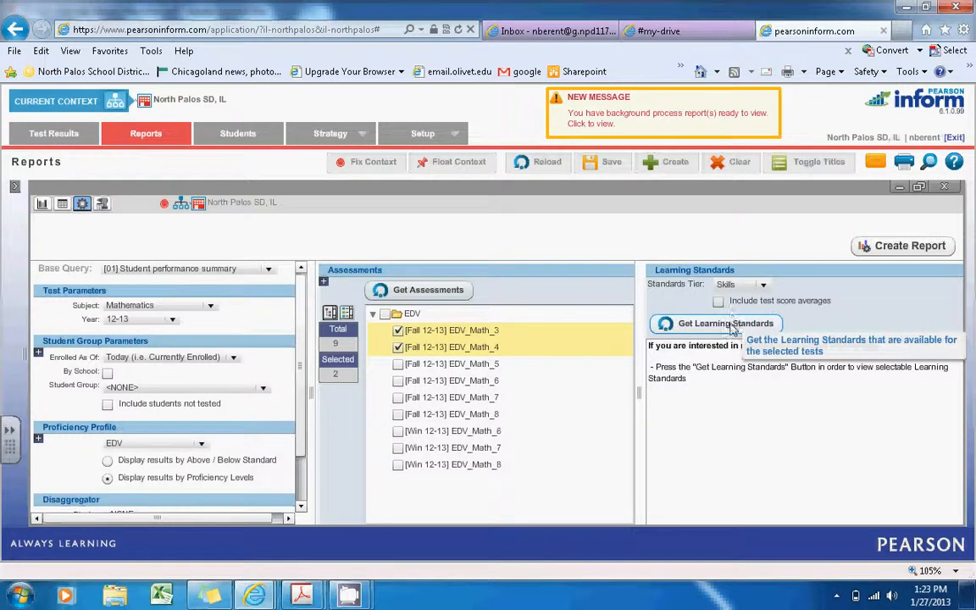
left_click(725, 330)
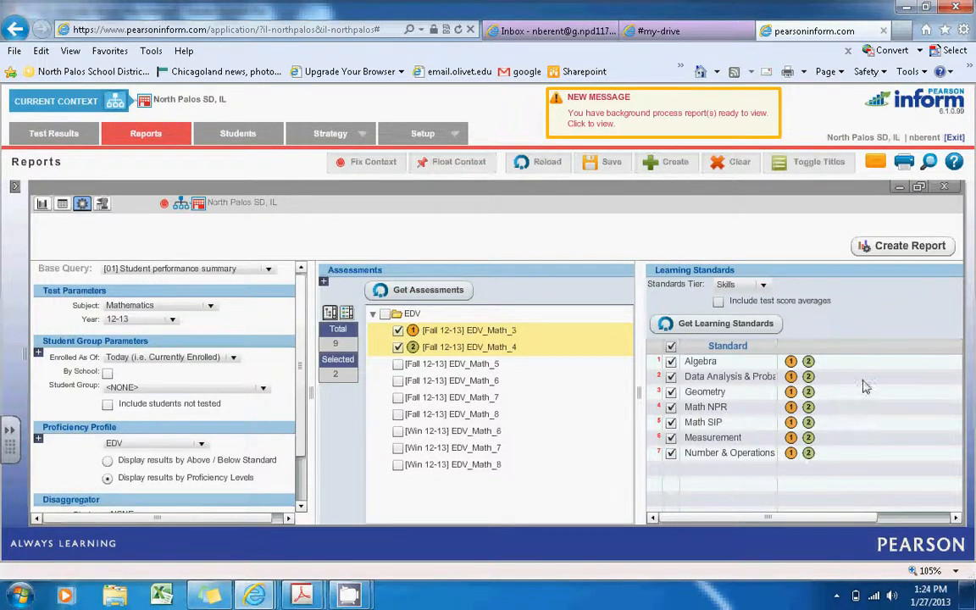
- Generate the report, view the Fall 12-13 EDV_Math_4 chart and return to the EDV_Math_3 chart
left_click(865, 258)
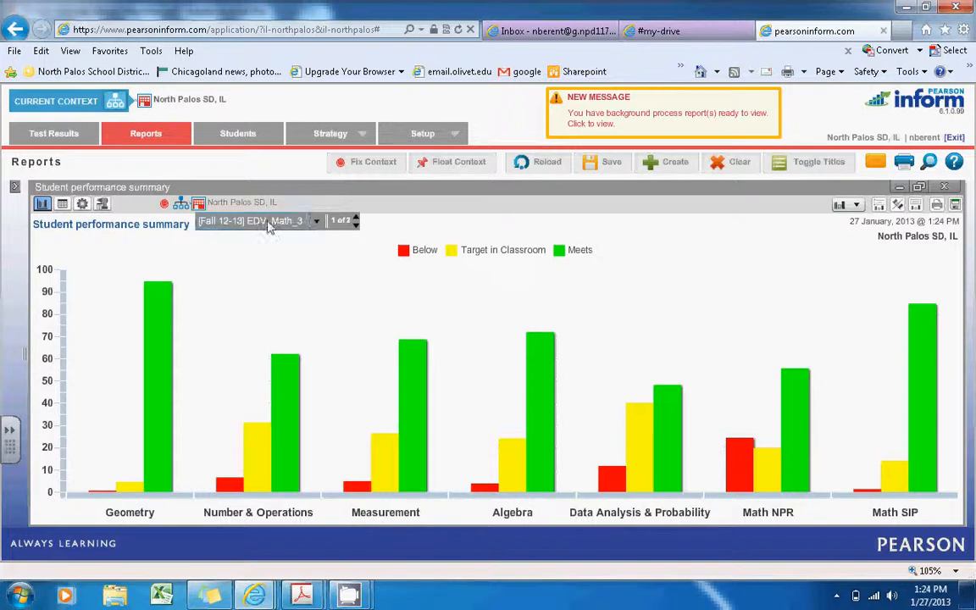
left_click(316, 225)
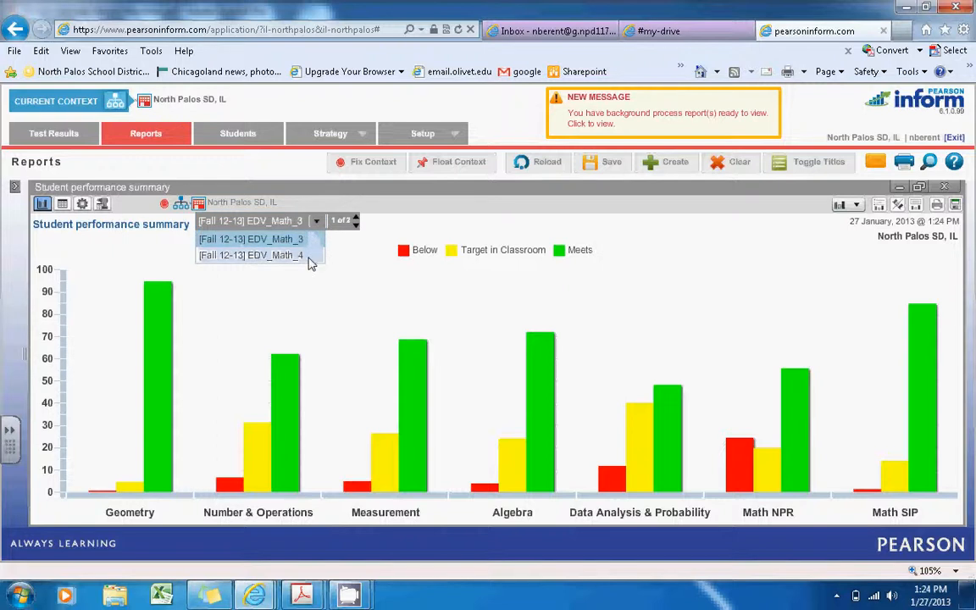
left_click(309, 257)
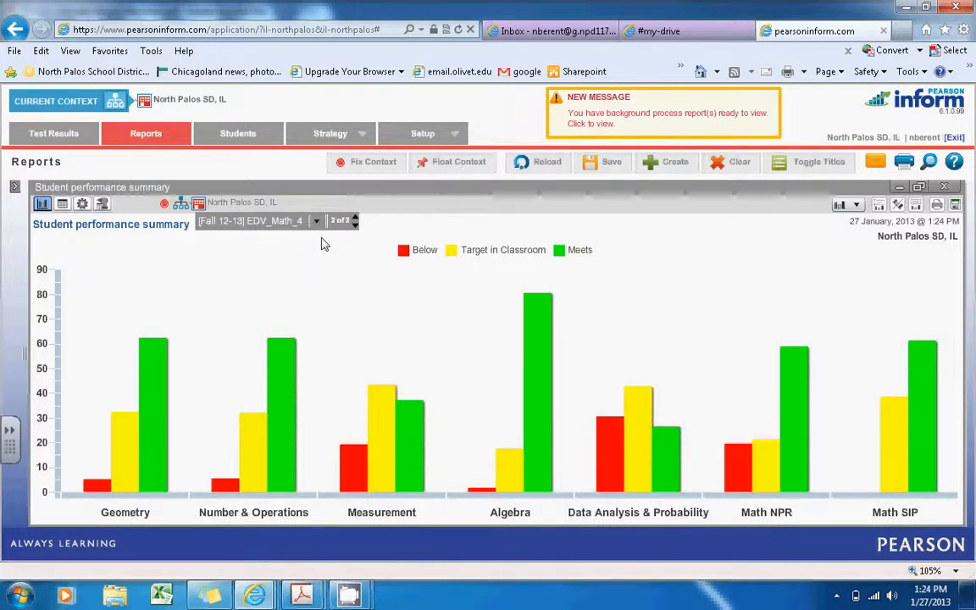
left_click(318, 228)
left_click(310, 239)
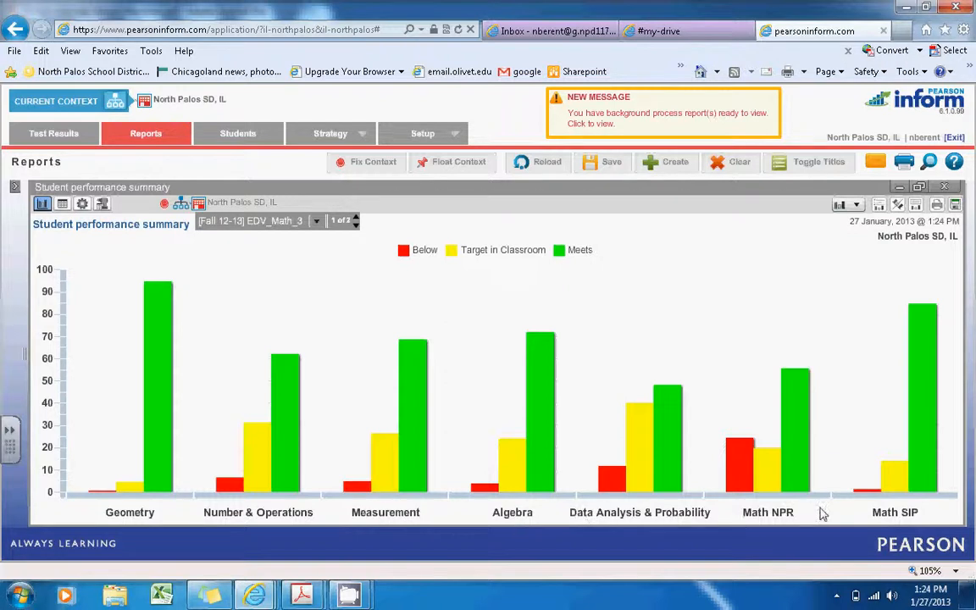
- Review the report's settings and view the EDV_Math_3 results as a data table
mouse_move(168, 449)
left_click(82, 205)
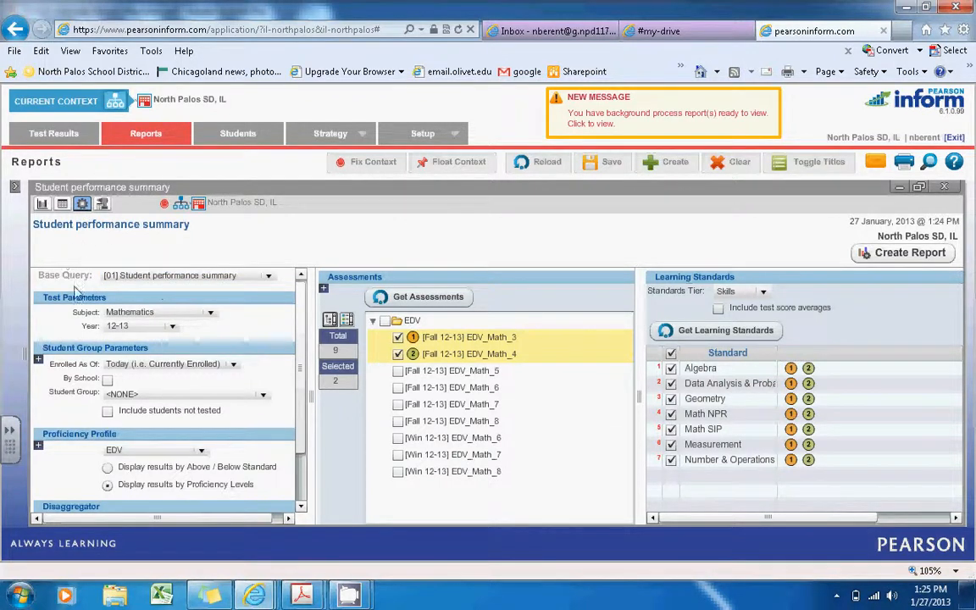
left_click(64, 208)
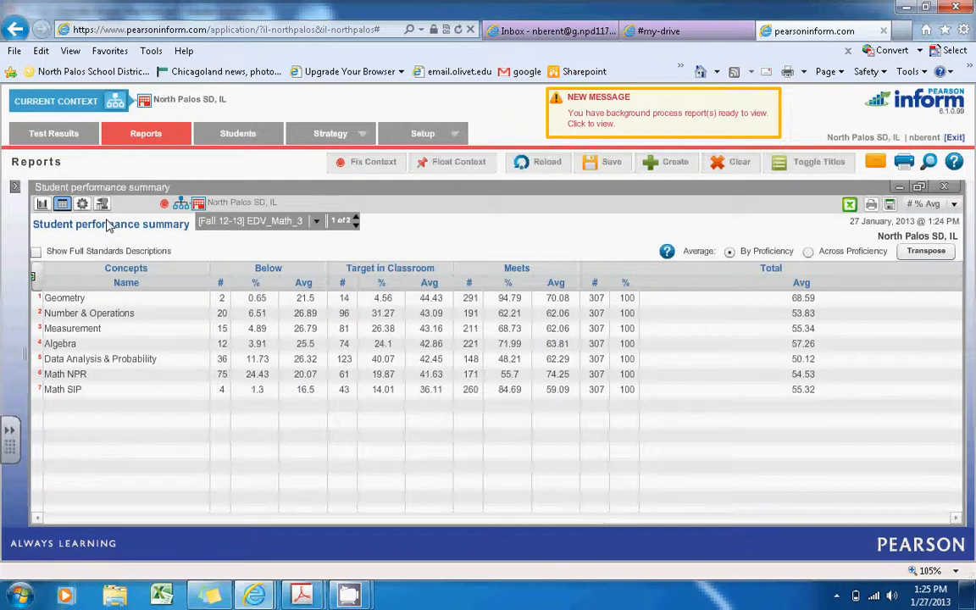
- Return to the report's settings and set the student group to GN Target in Class 1213
left_click(82, 204)
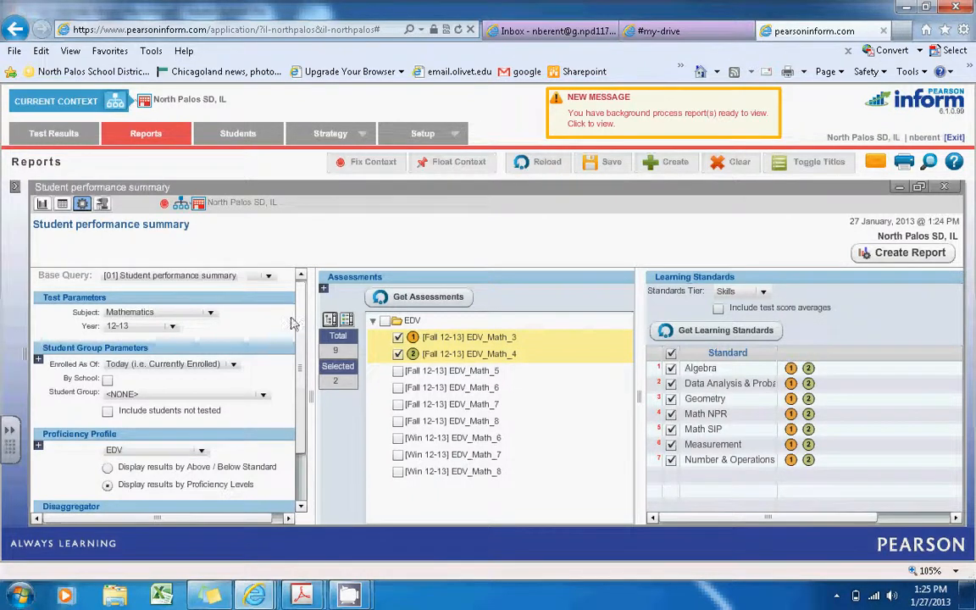
left_click_drag(302, 324, 303, 321)
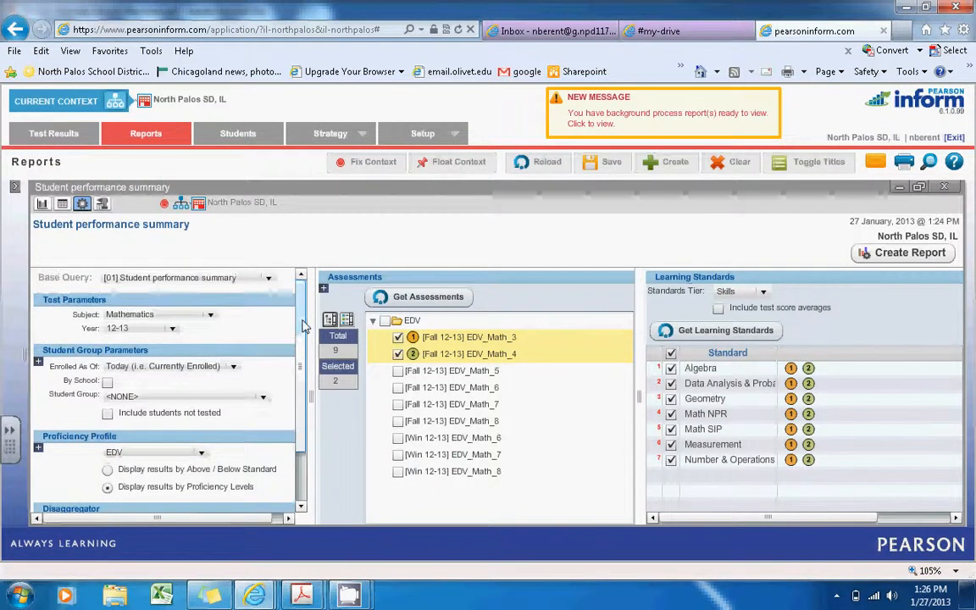
left_click(203, 398)
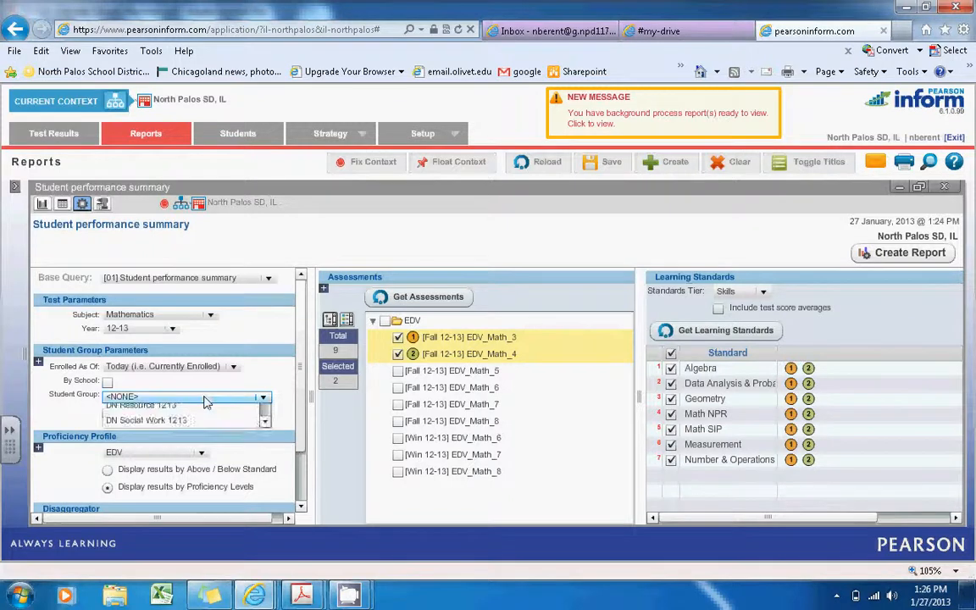
left_click_drag(266, 432, 265, 464)
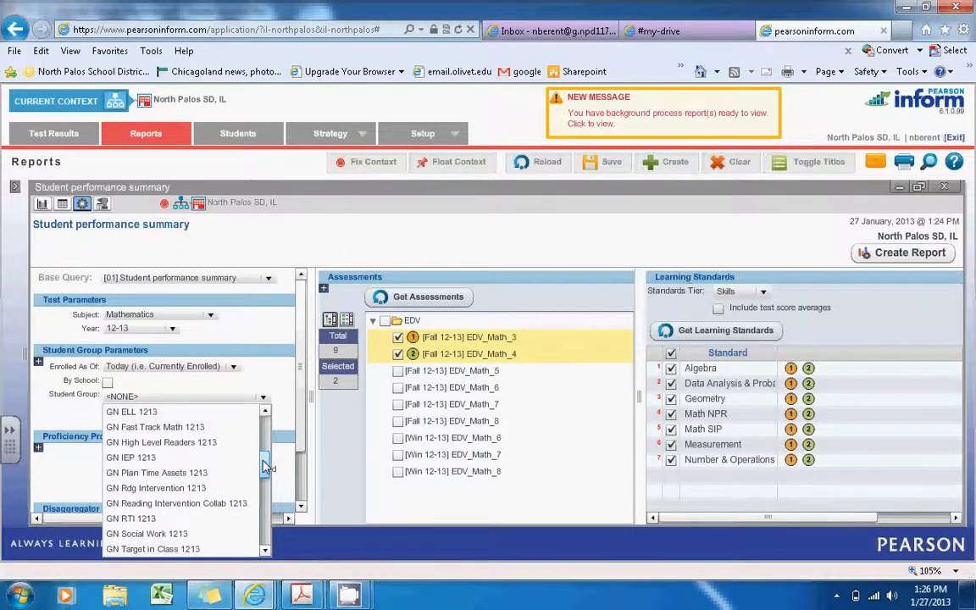
left_click_drag(264, 468, 264, 471)
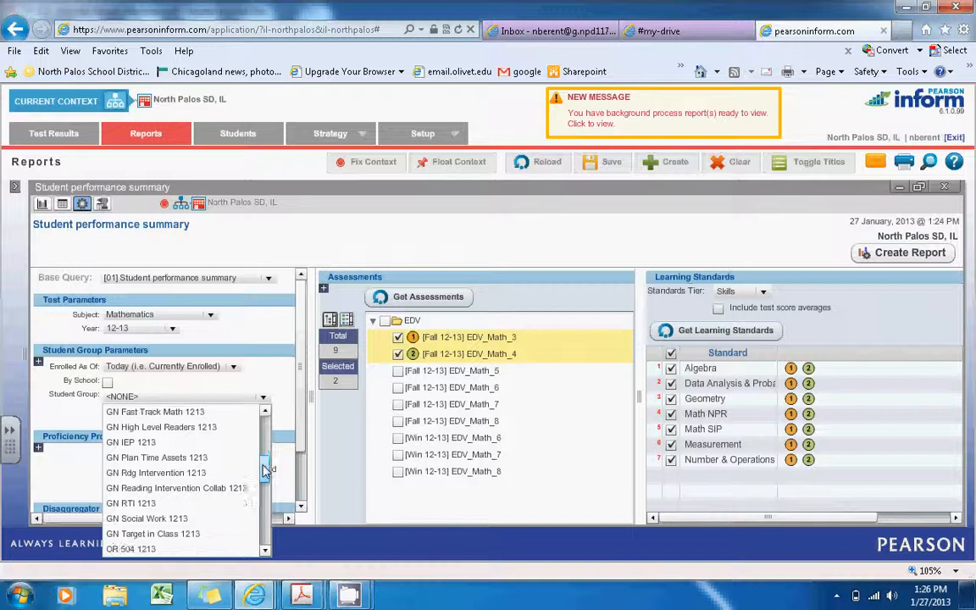
left_click(169, 534)
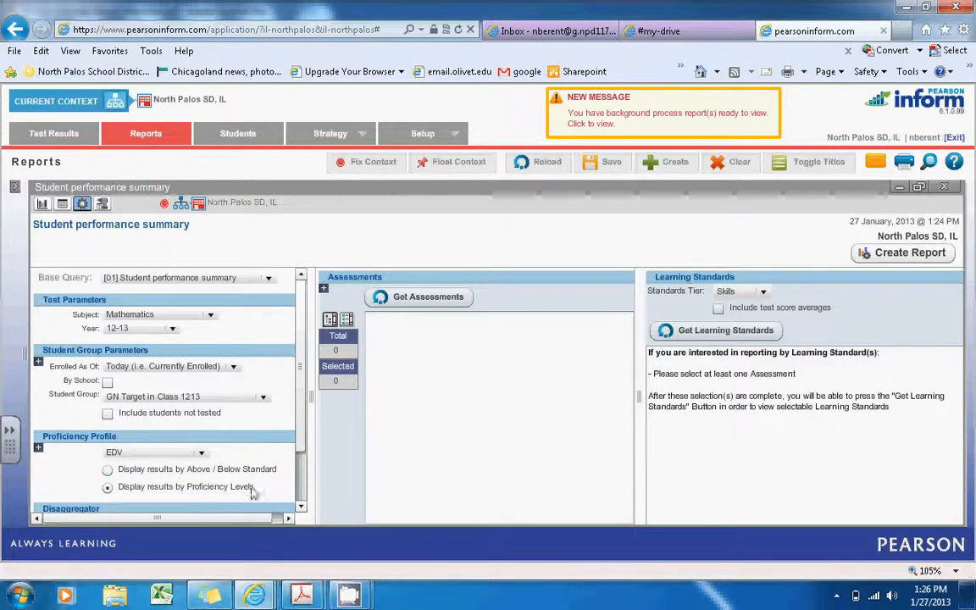
- Retrieve the assessments for the student group and select the Fall 12-13 EDV_Math_3 test in the EDV folder
scroll(301, 452, "down", 2)
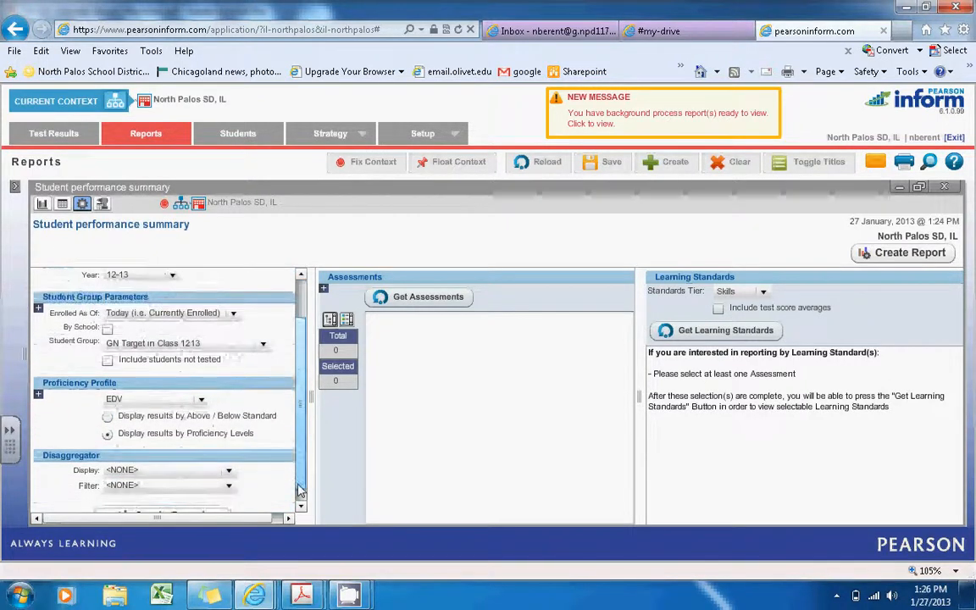
left_click(437, 300)
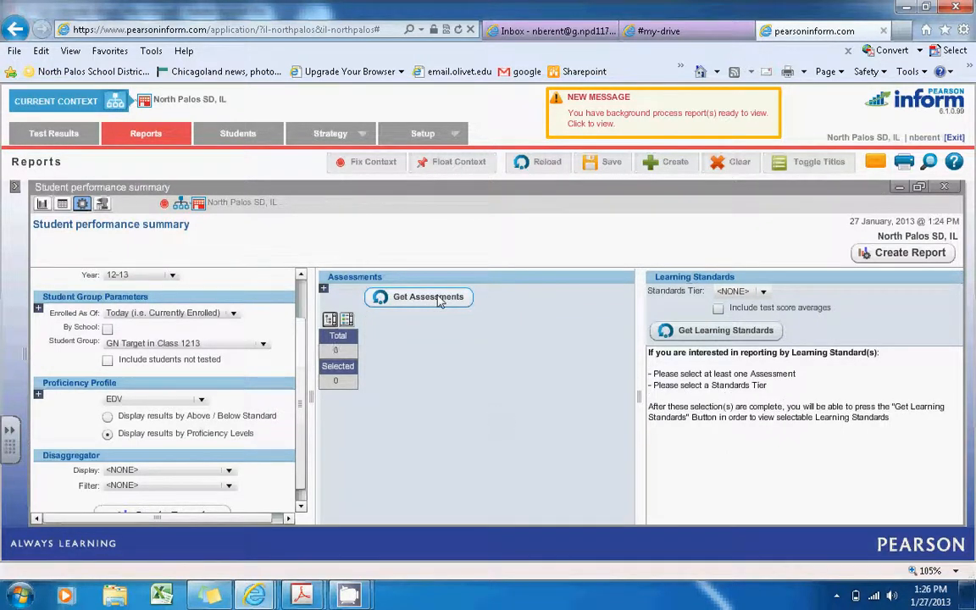
left_click(372, 321)
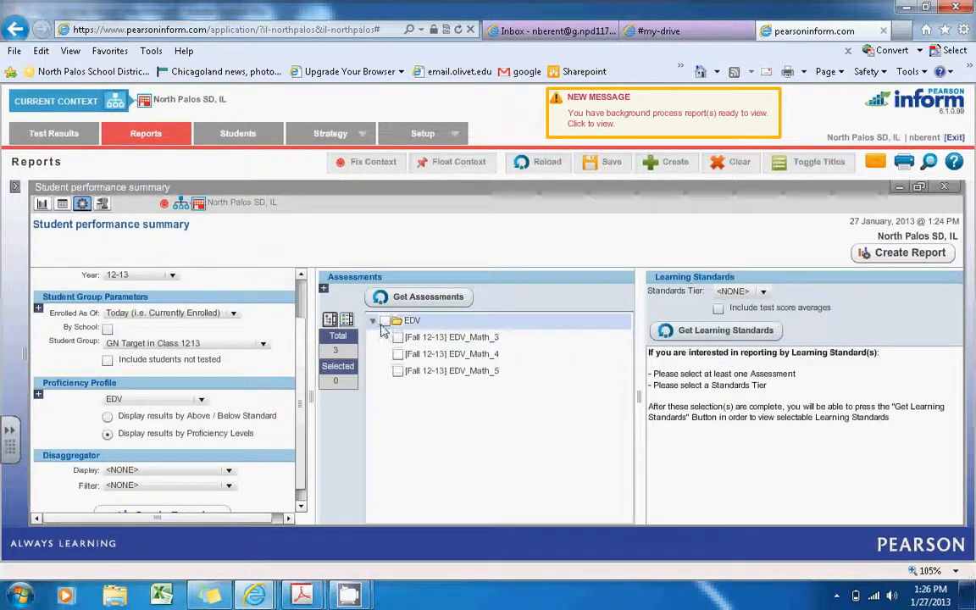
left_click(398, 338)
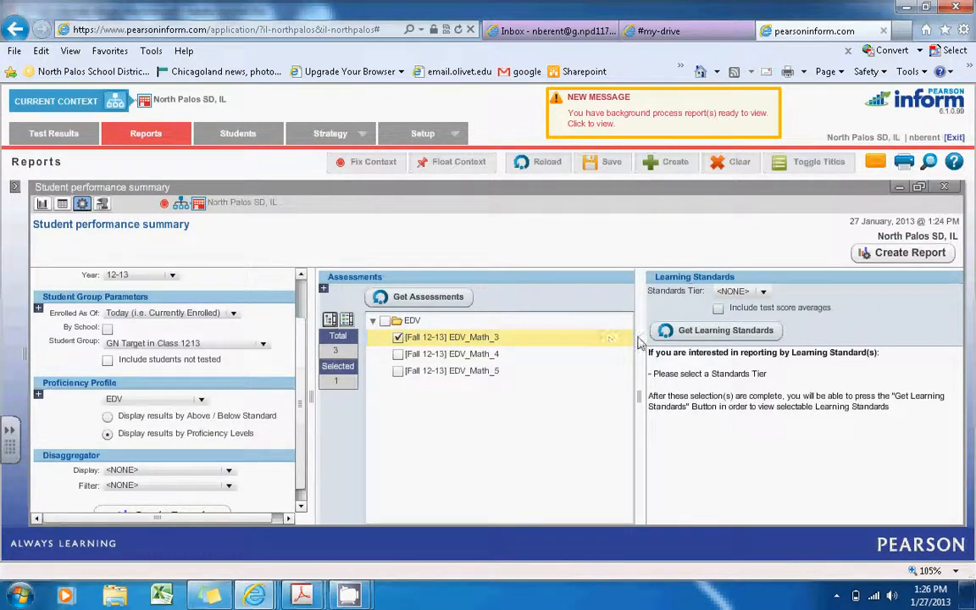
- Set the standards tier to Skills and retrieve the learning standards for the EDV_Math_3 test
left_click(746, 291)
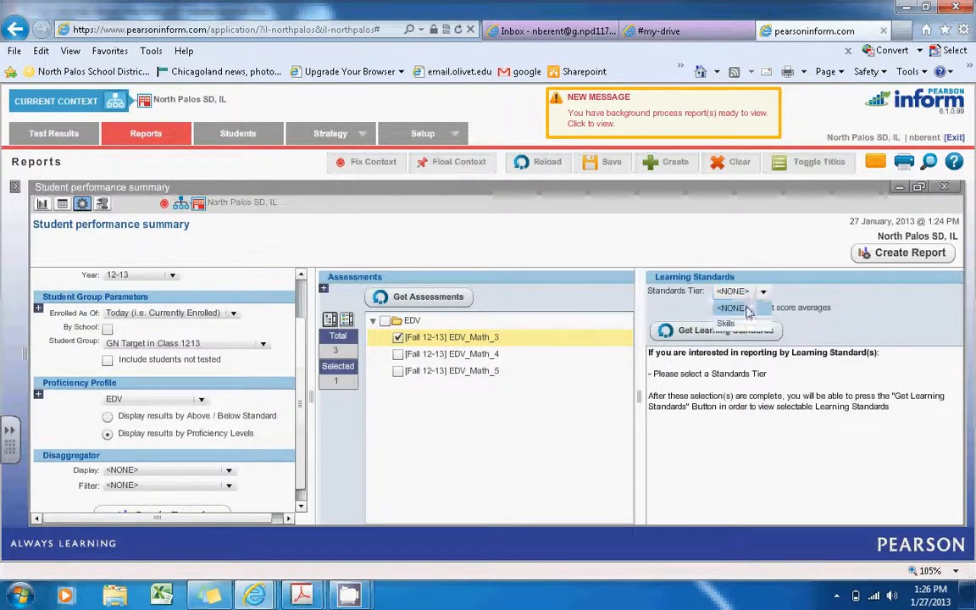
left_click(727, 323)
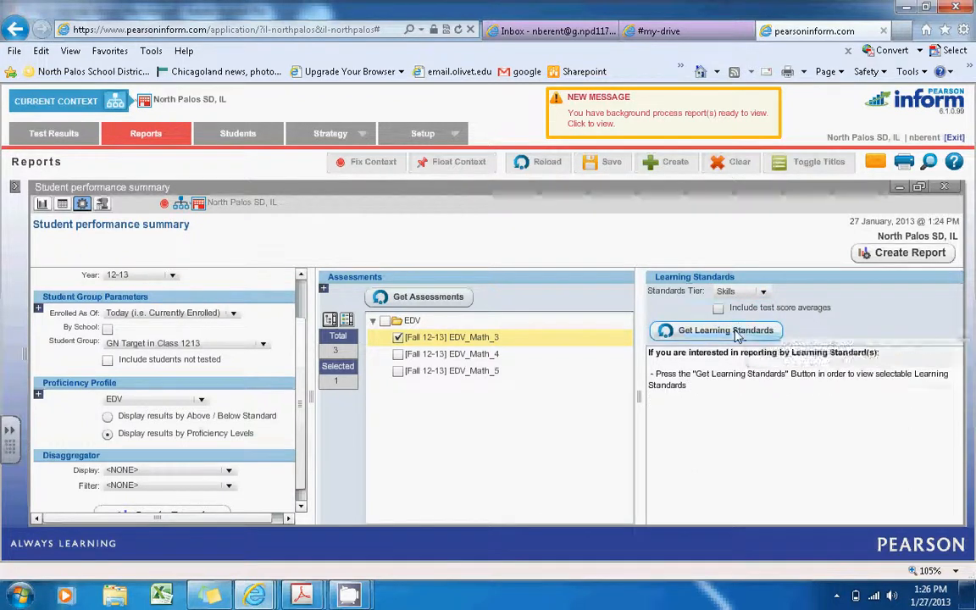
left_click(734, 332)
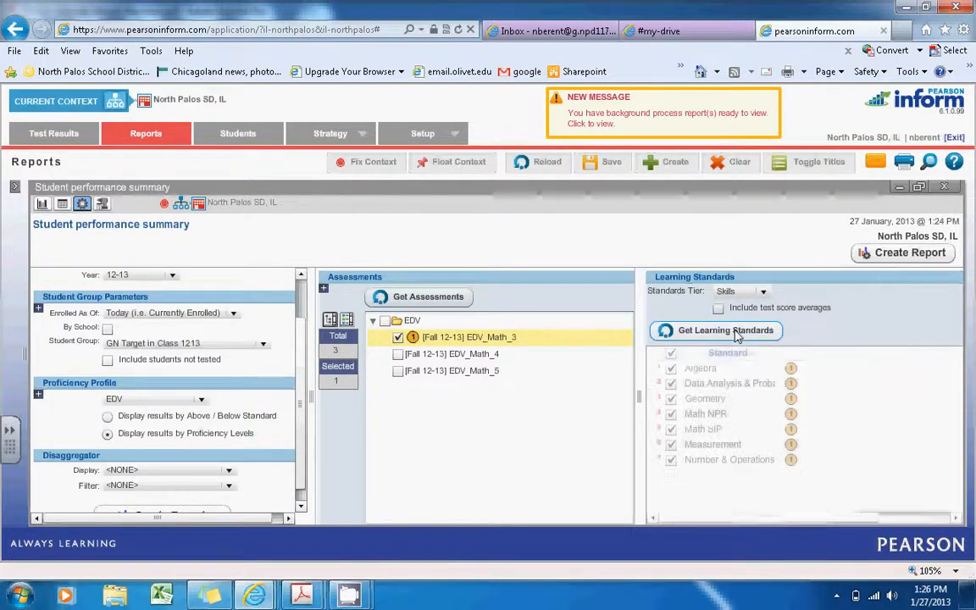
- Generate the report for the student group and examine the Geometry and Number & Operations bars
left_click(911, 254)
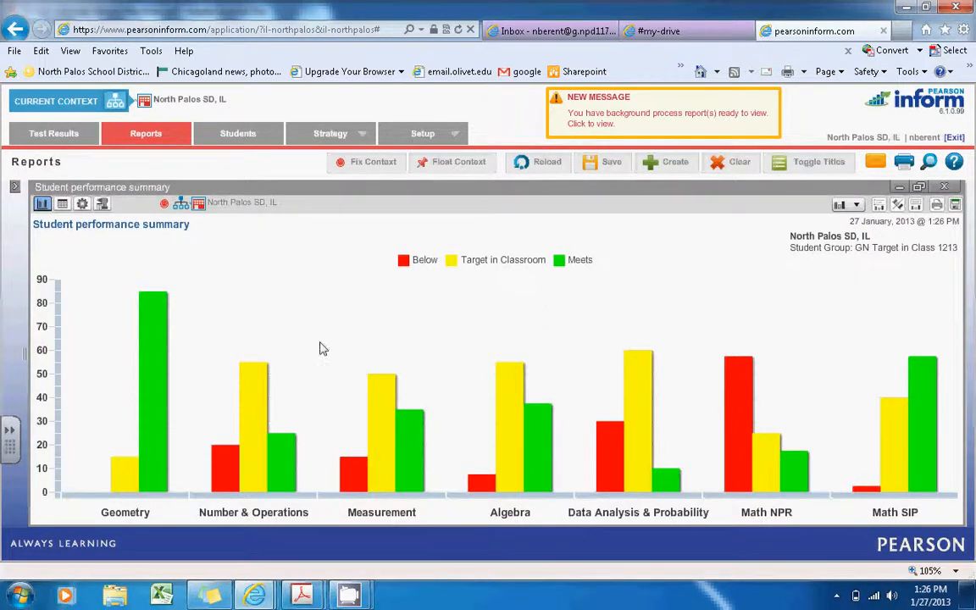
mouse_move(161, 349)
mouse_move(251, 403)
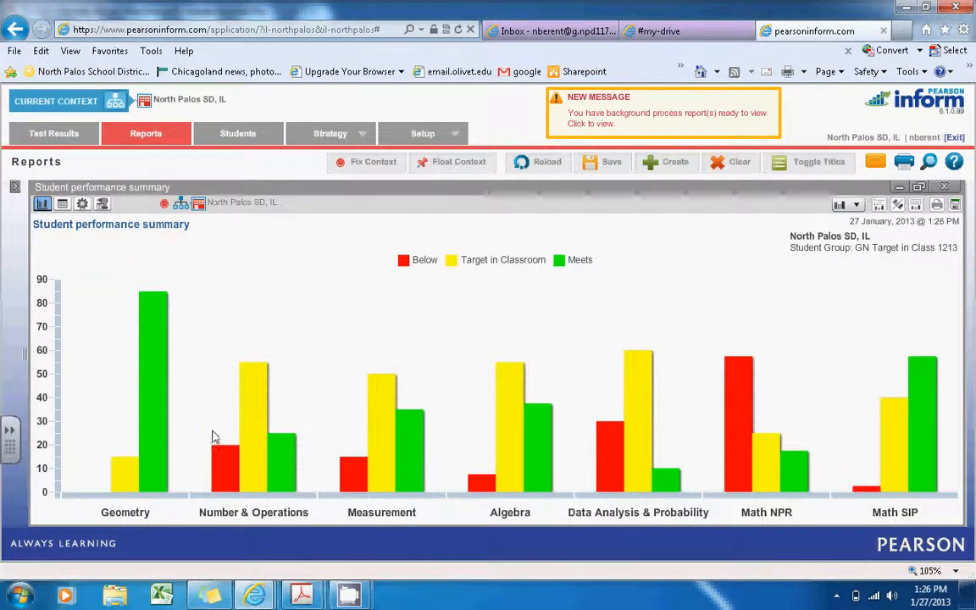
mouse_move(224, 453)
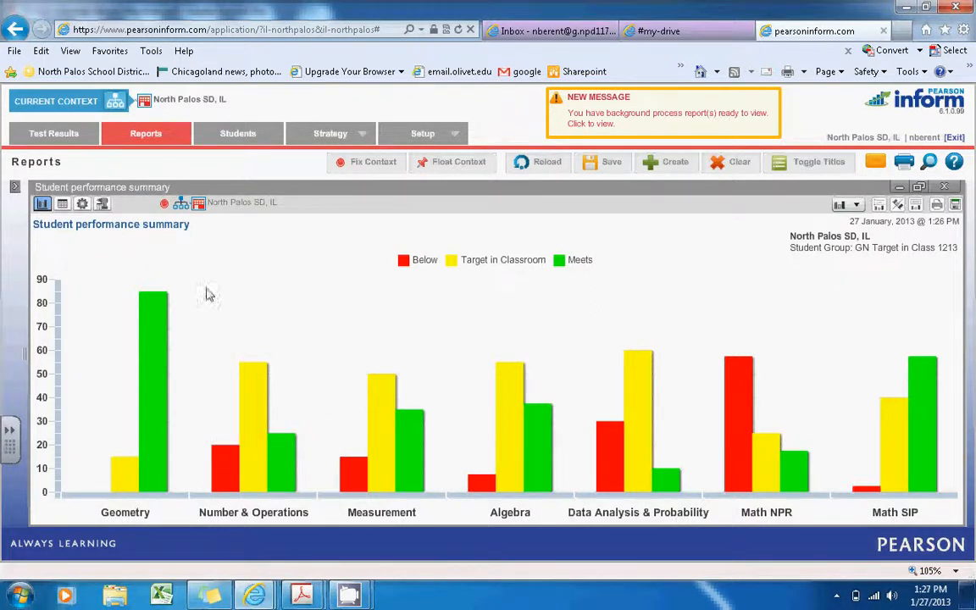
- Return to the report's settings and reset the student group to <NONE>
left_click(82, 205)
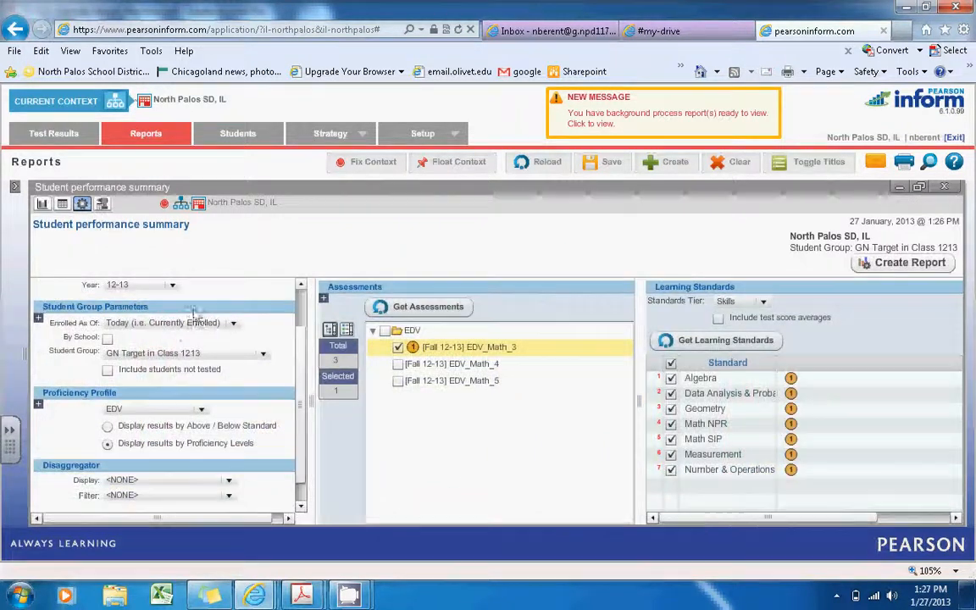
left_click(172, 354)
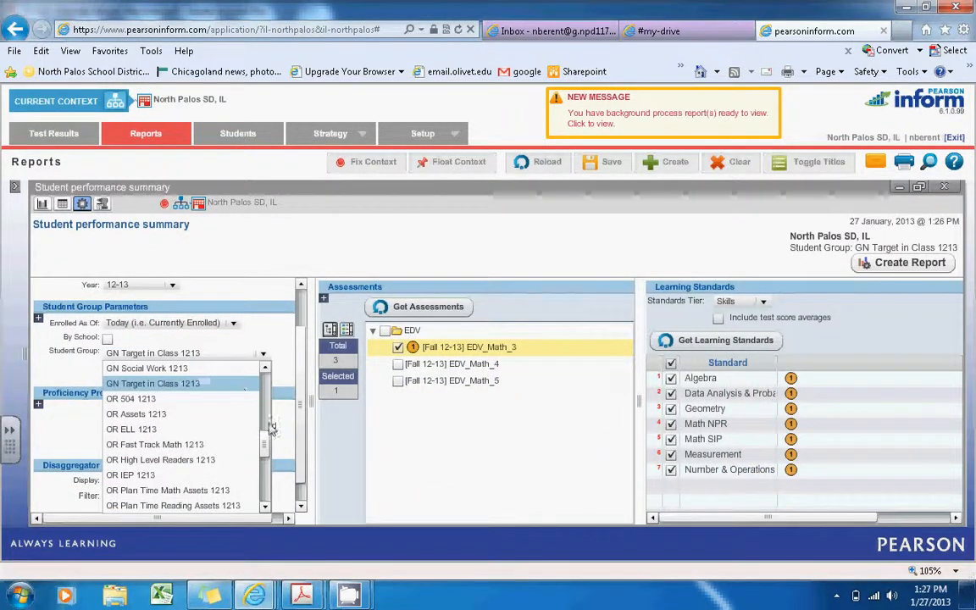
scroll(264, 372, "up", 5)
left_click(237, 368)
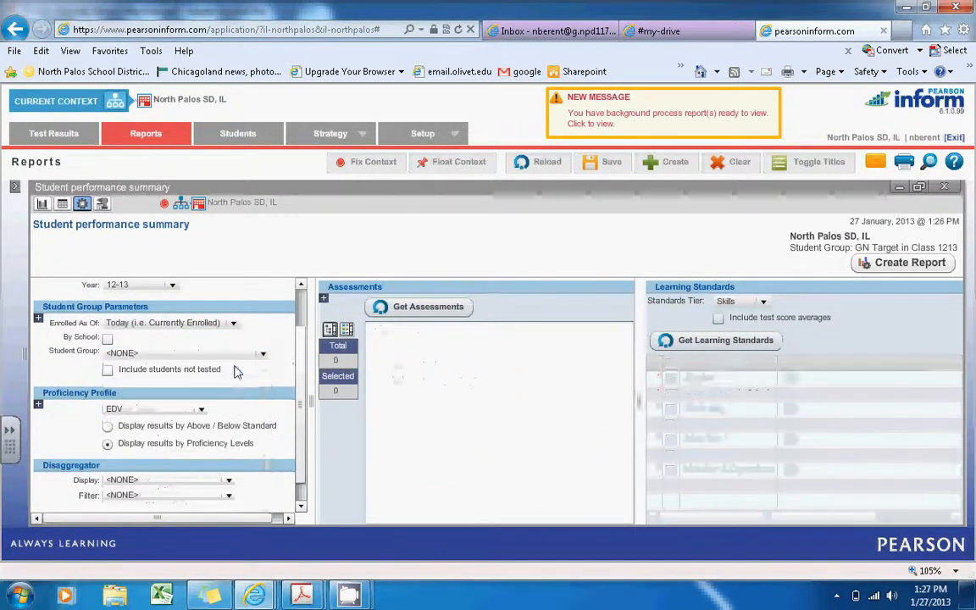
- Set the disaggregator display to by Gender
scroll(301, 360, "down", 1)
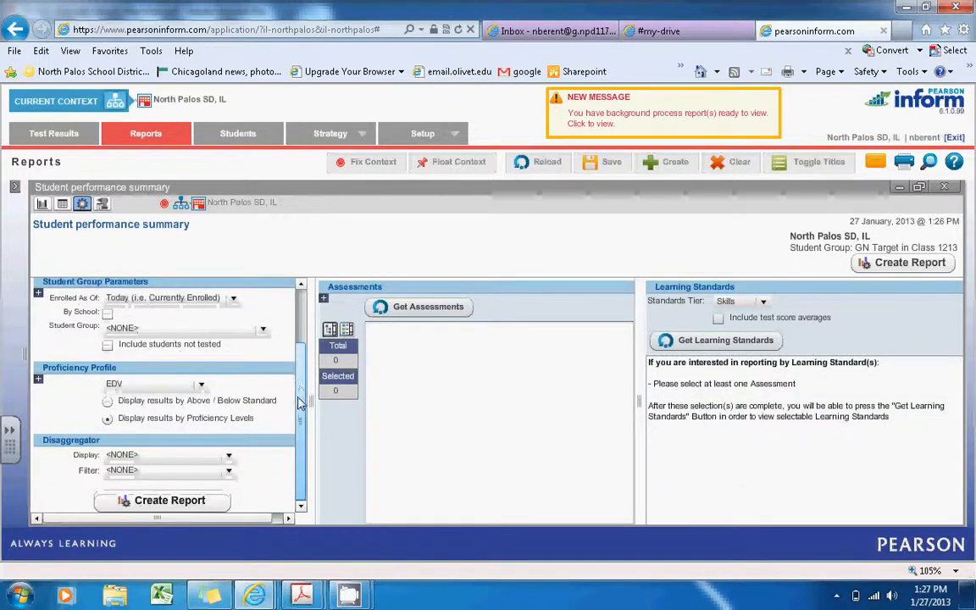
left_click(228, 457)
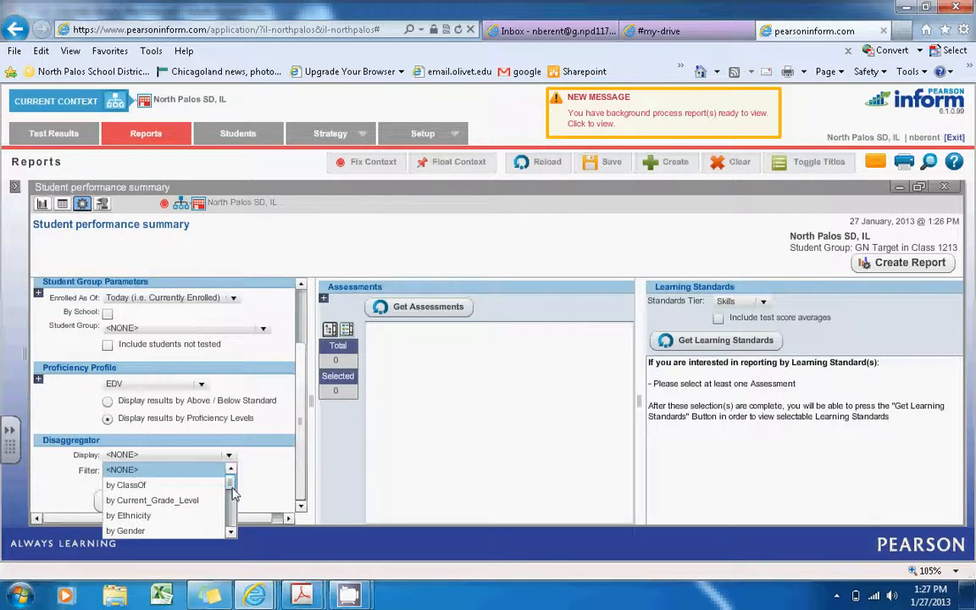
scroll(225, 498, "down", 1)
left_click(178, 500)
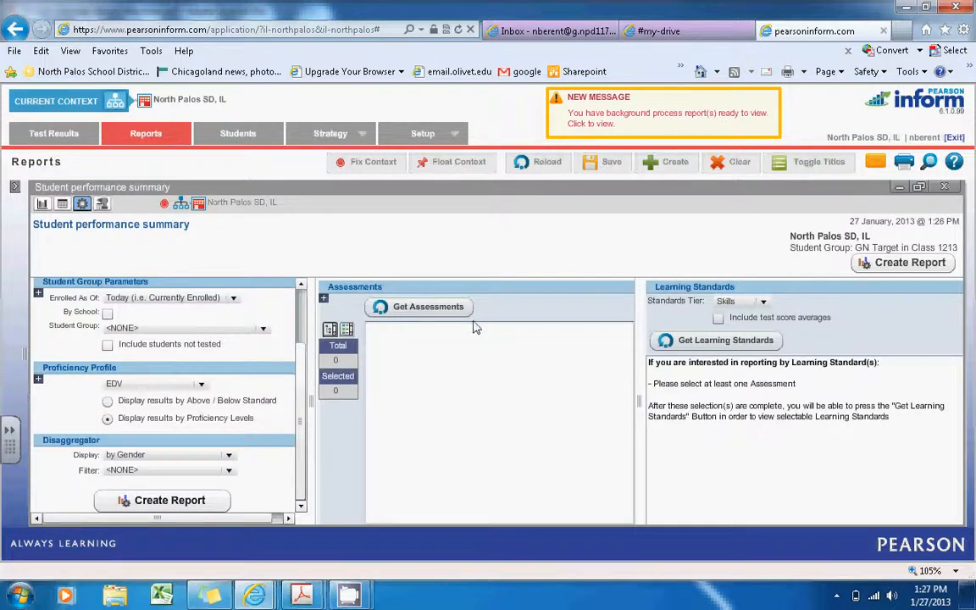
- Retrieve the assessments and select the Fall 12-13 EDV_Math_4 test with its learning standards
left_click(441, 307)
left_click(398, 354)
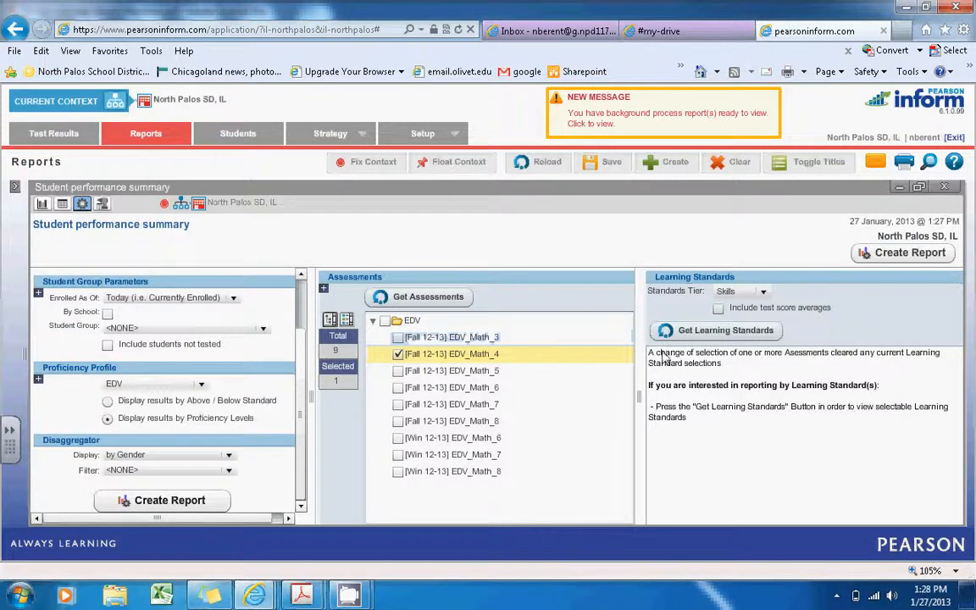
left_click(747, 337)
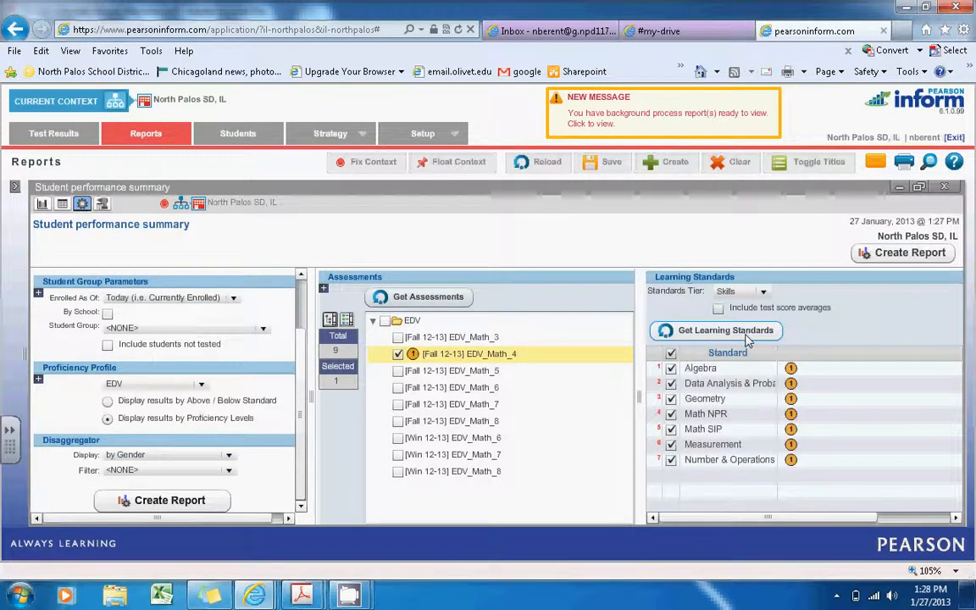
- Generate the gender report, compare the Female and Male bars for Geometry, Measurement and Algebra, and check the available proficiency levels
left_click(910, 255)
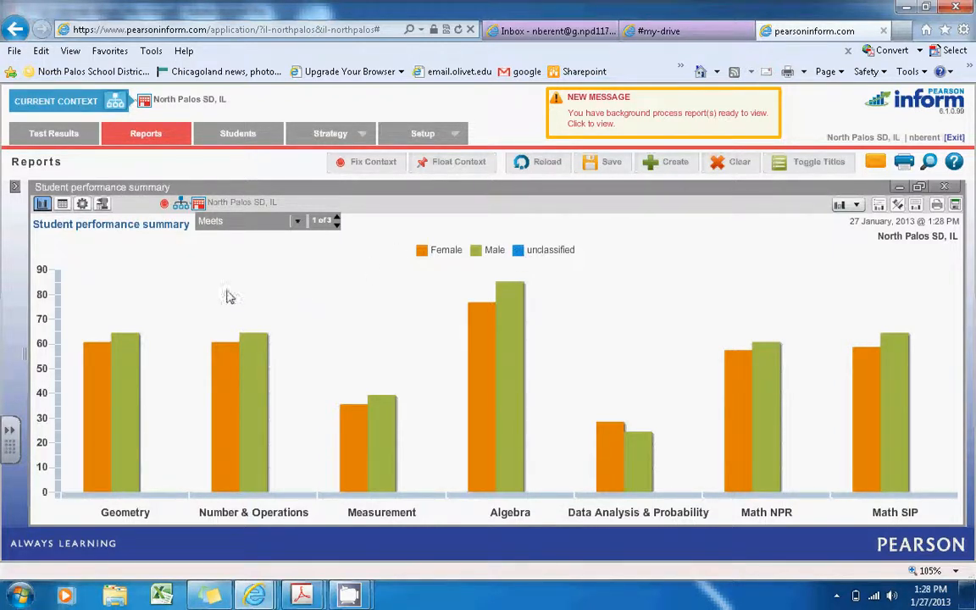
mouse_move(97, 349)
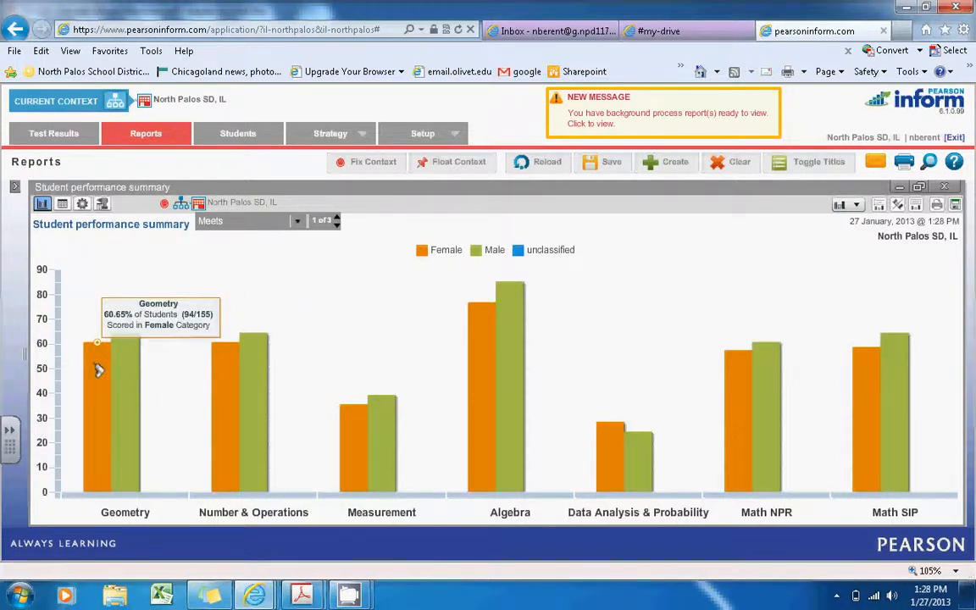
mouse_move(130, 354)
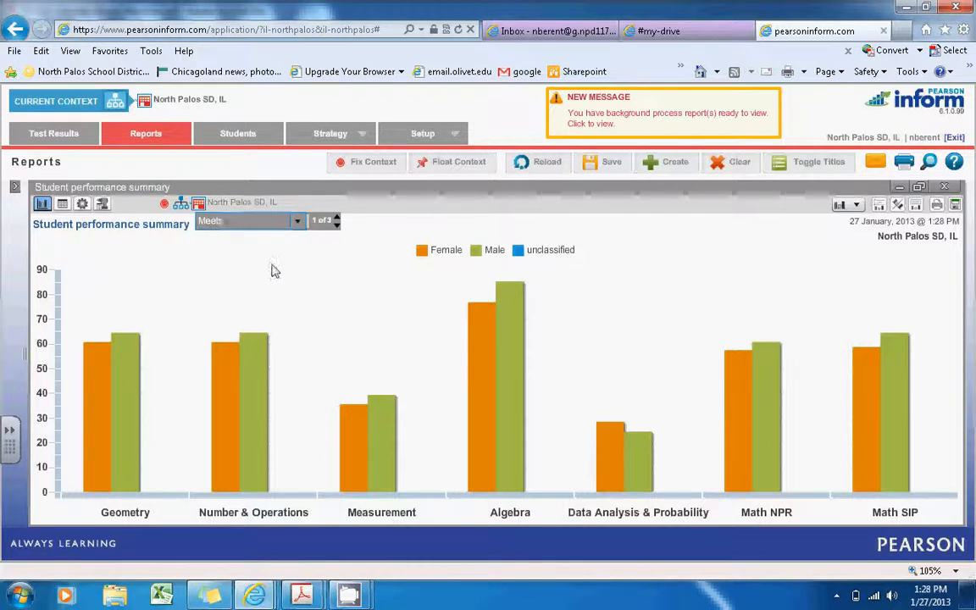
mouse_move(356, 440)
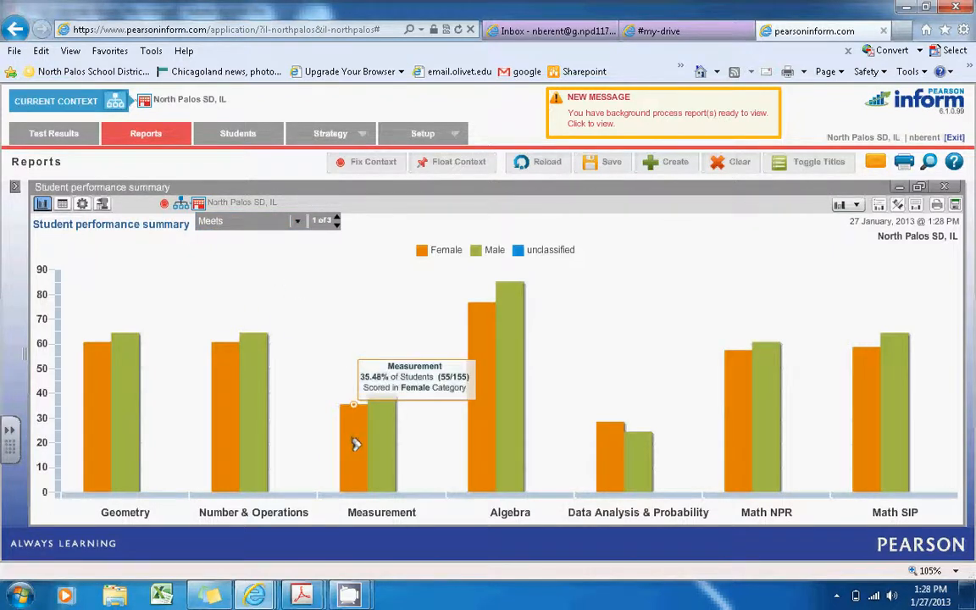
mouse_move(385, 436)
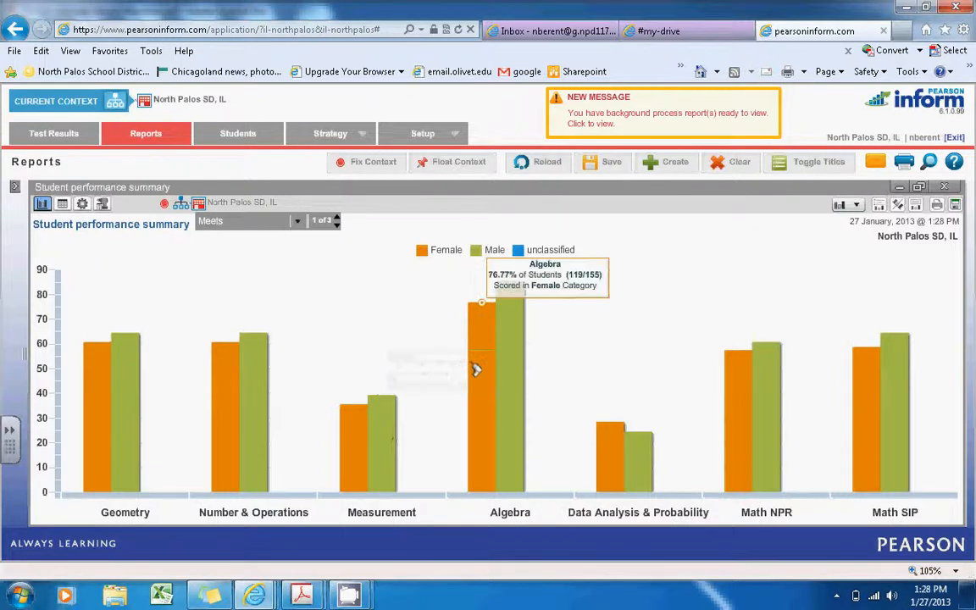
mouse_move(500, 366)
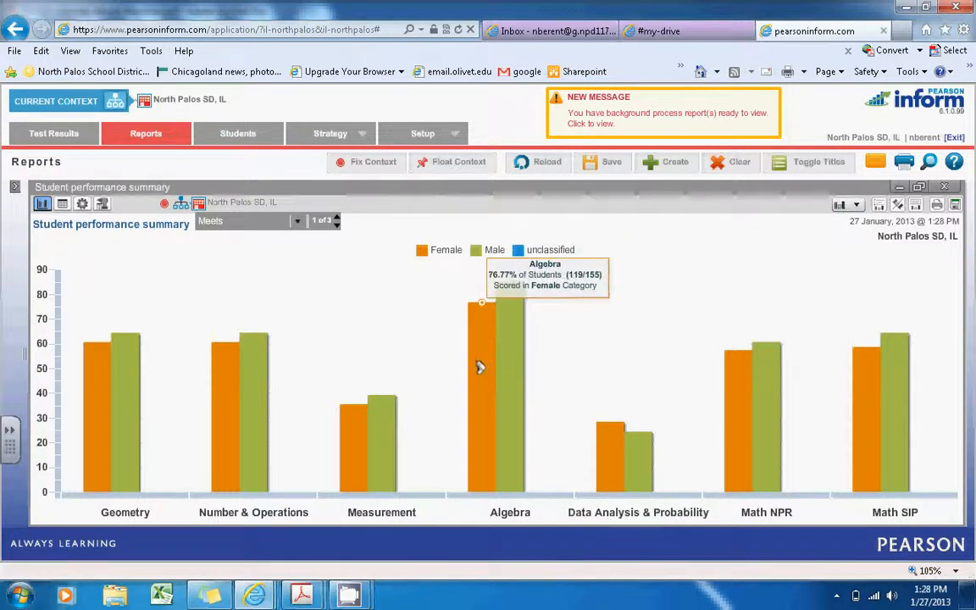
left_click(298, 225)
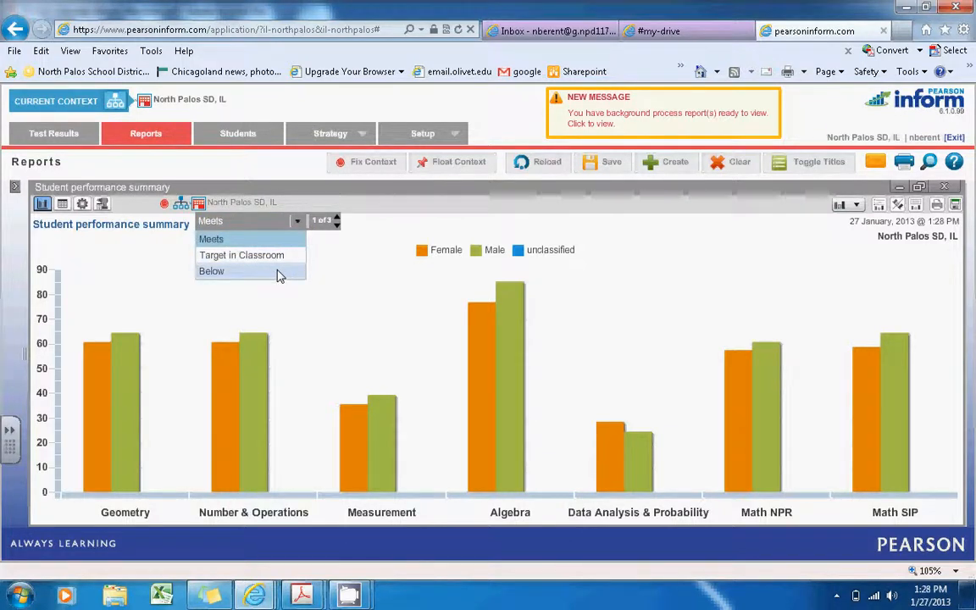
left_click(319, 273)
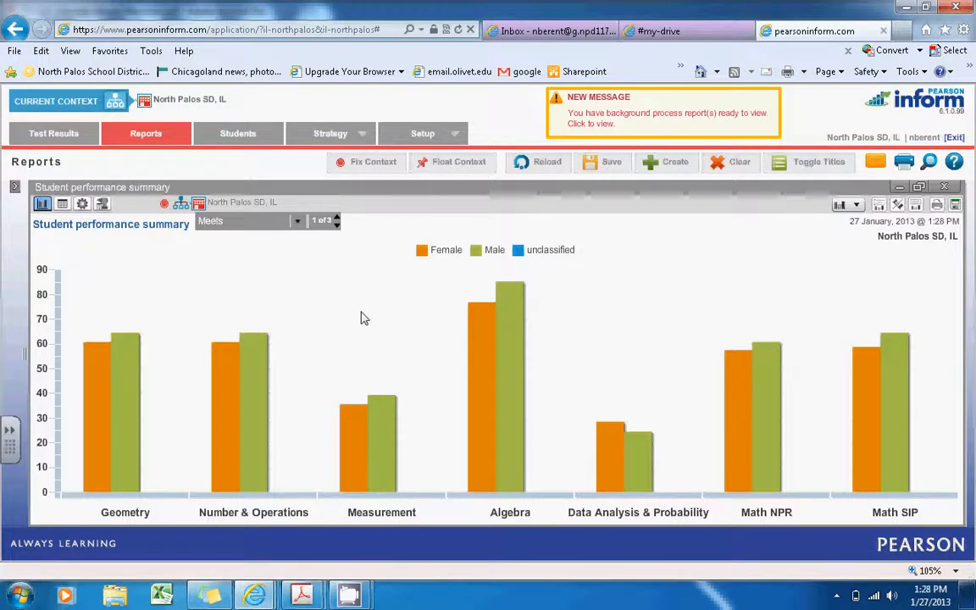
- Return to the report's settings and reset the disaggregator display to <NONE>
left_click(82, 205)
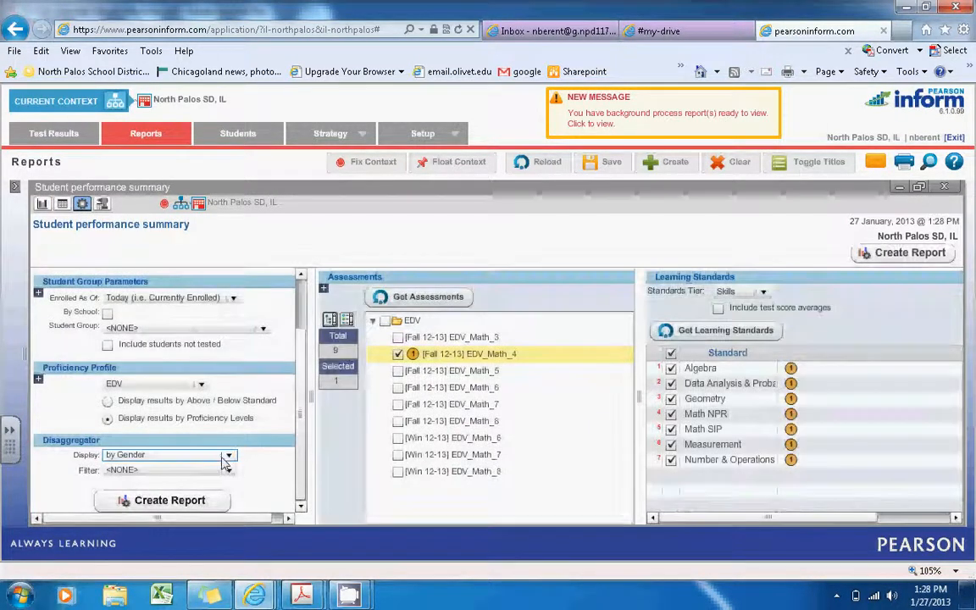
left_click(225, 456)
scroll(233, 479, "up", 1)
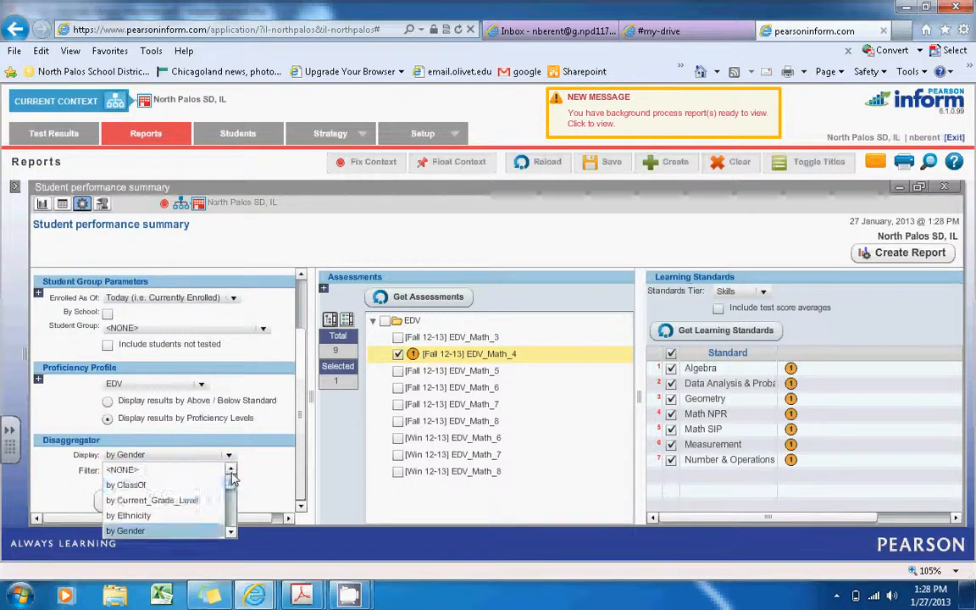
left_click(218, 470)
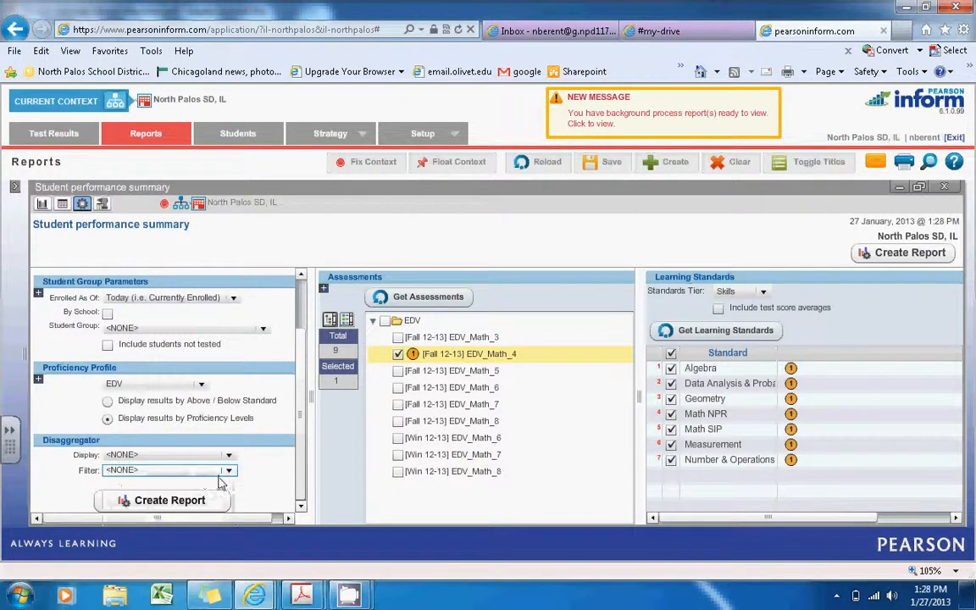
- Filter the disaggregator by Gender = Female, create the report, and inspect the proficiency bars for Measurement and Algebra
left_click(225, 471)
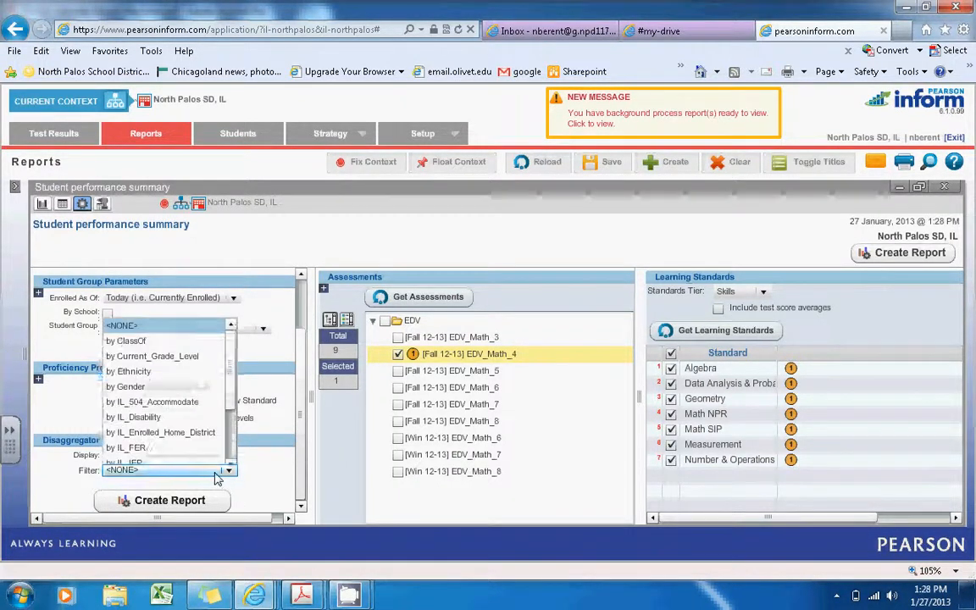
left_click(203, 387)
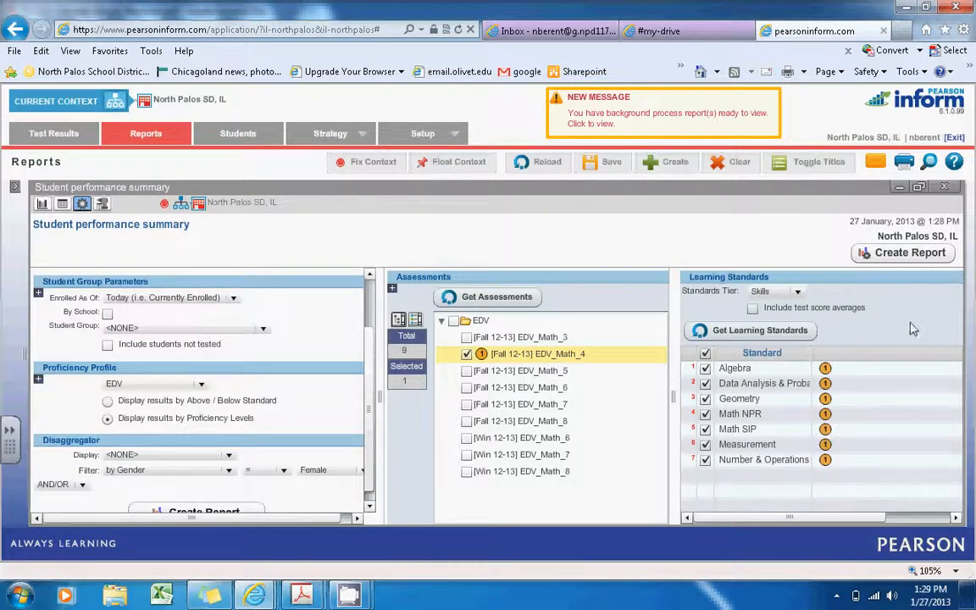
left_click(904, 254)
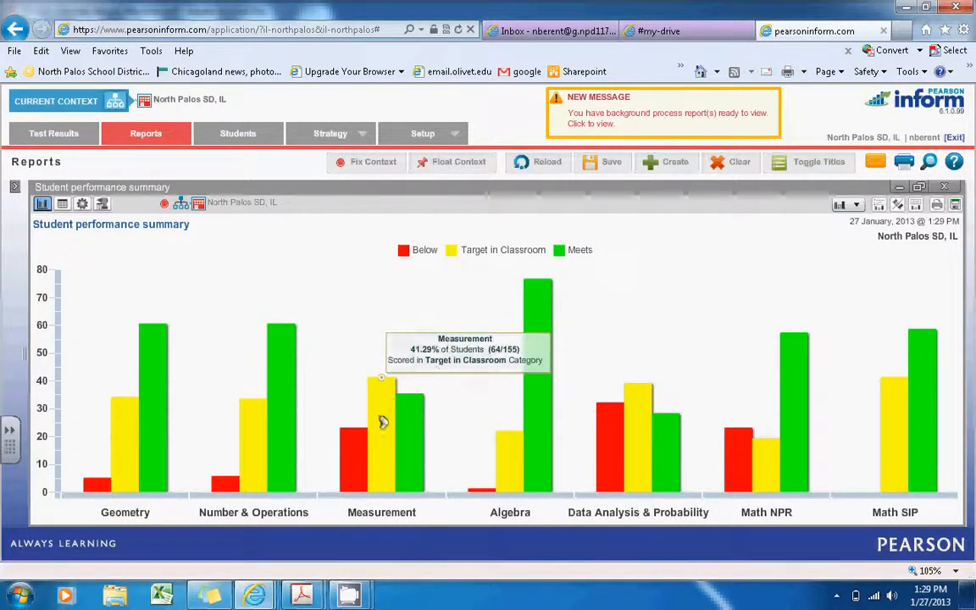
mouse_move(412, 434)
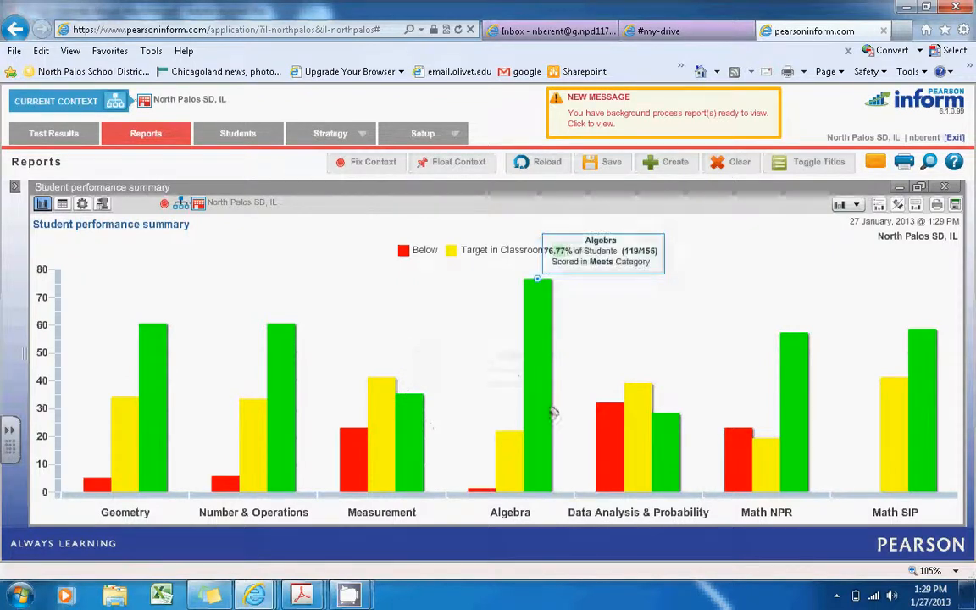
mouse_move(619, 426)
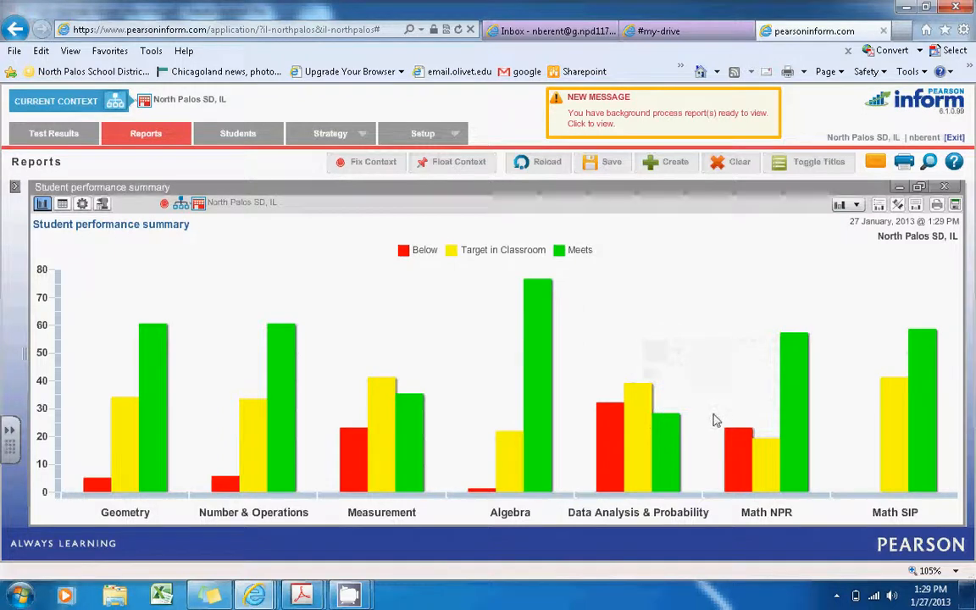
- Return to the report's settings, examine the title, description, report type and library options for saving it, and cancel the save
left_click(82, 203)
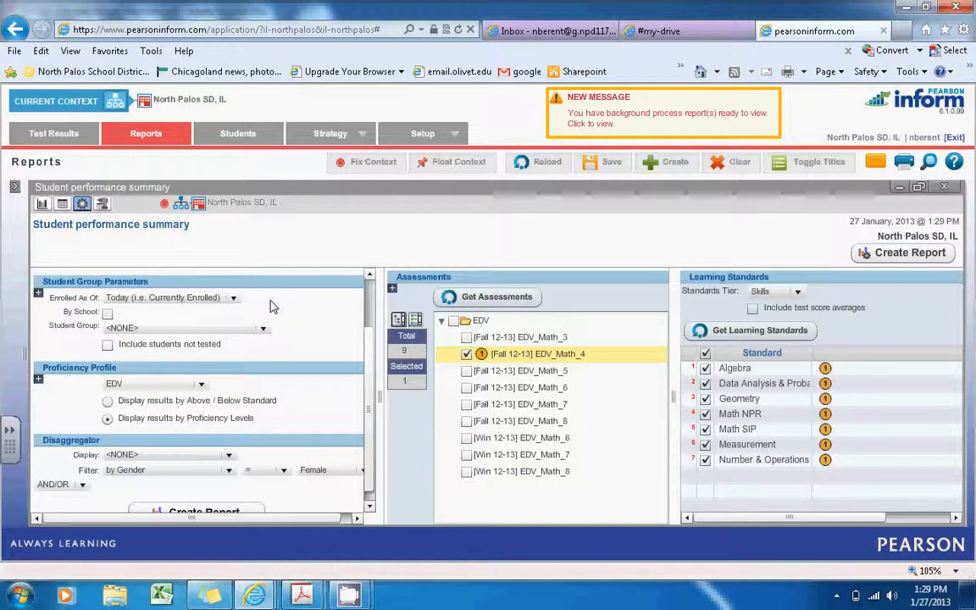
scroll(367, 316, "up", 2)
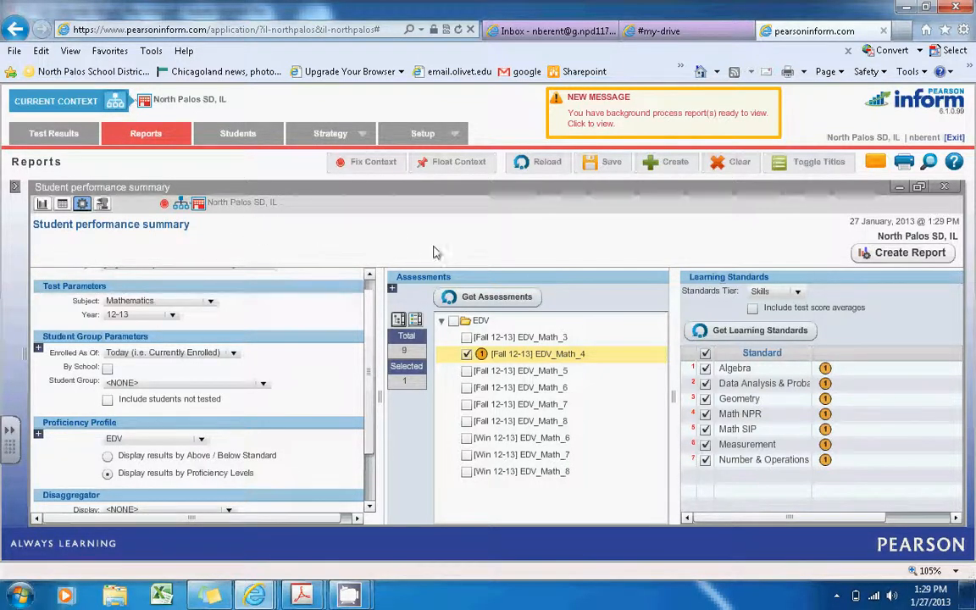
left_click(602, 172)
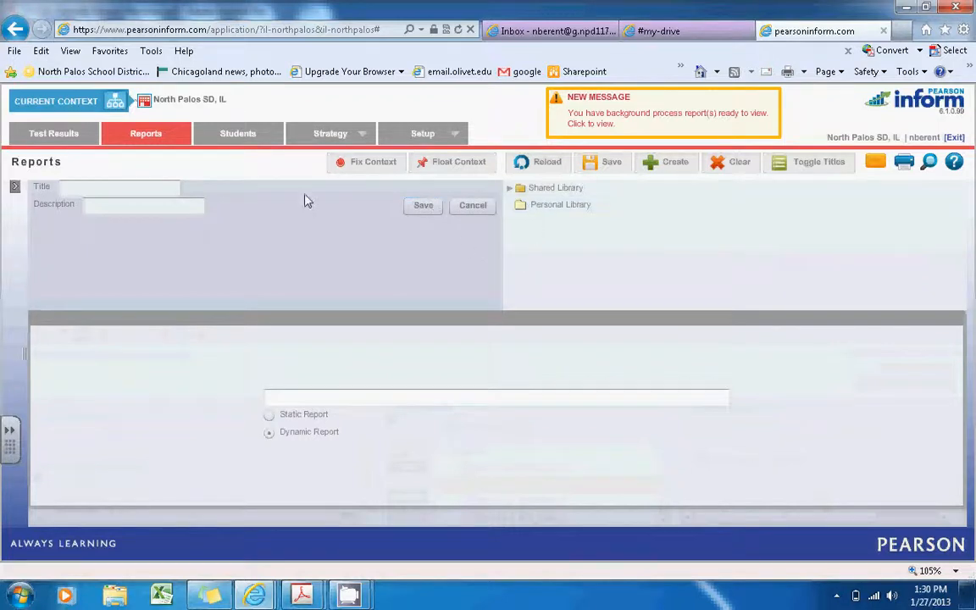
left_click(471, 207)
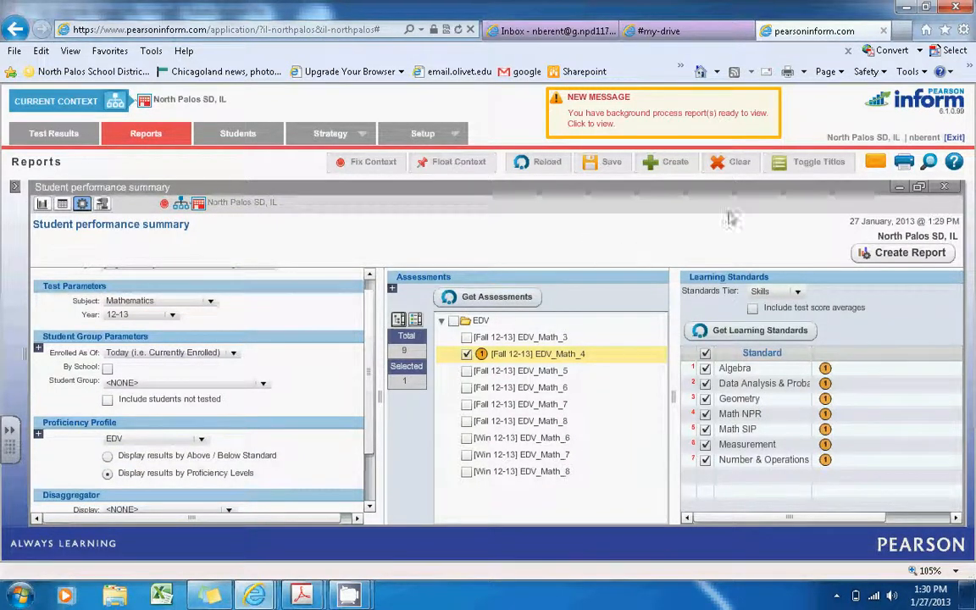
- Clear the report from the workspace and expand the Shared Library to show its report folders
left_click(744, 170)
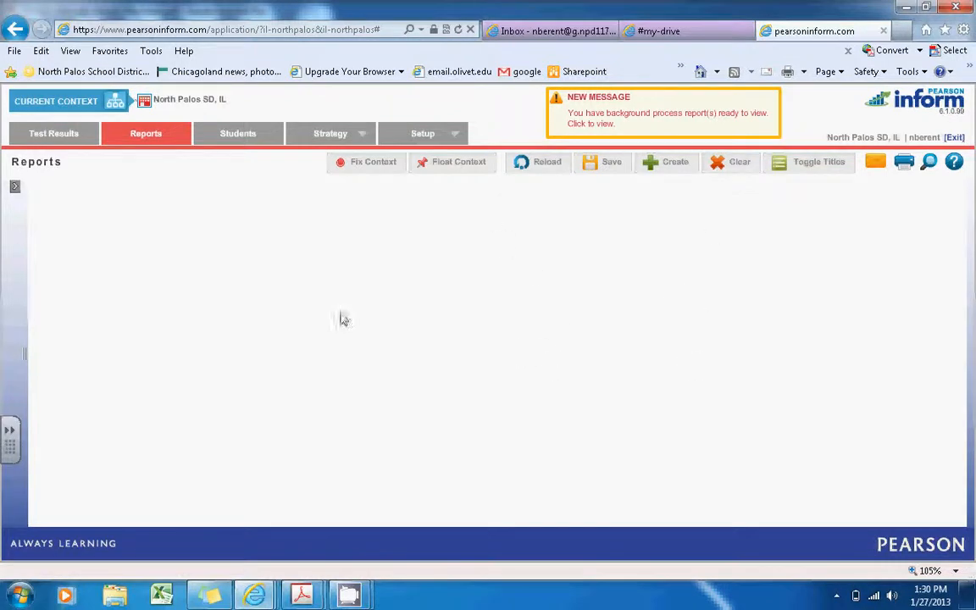
left_click(15, 186)
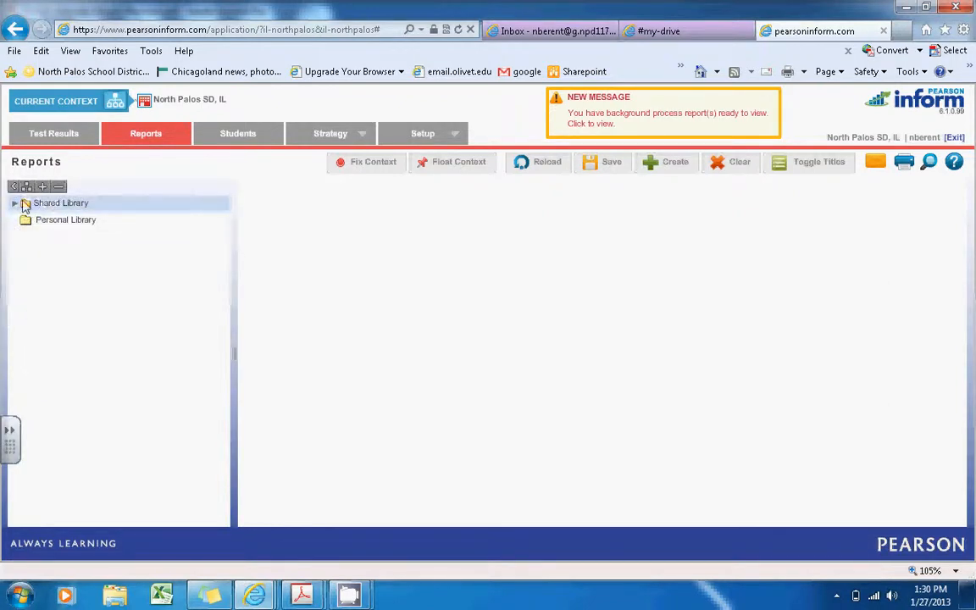
left_click(14, 188)
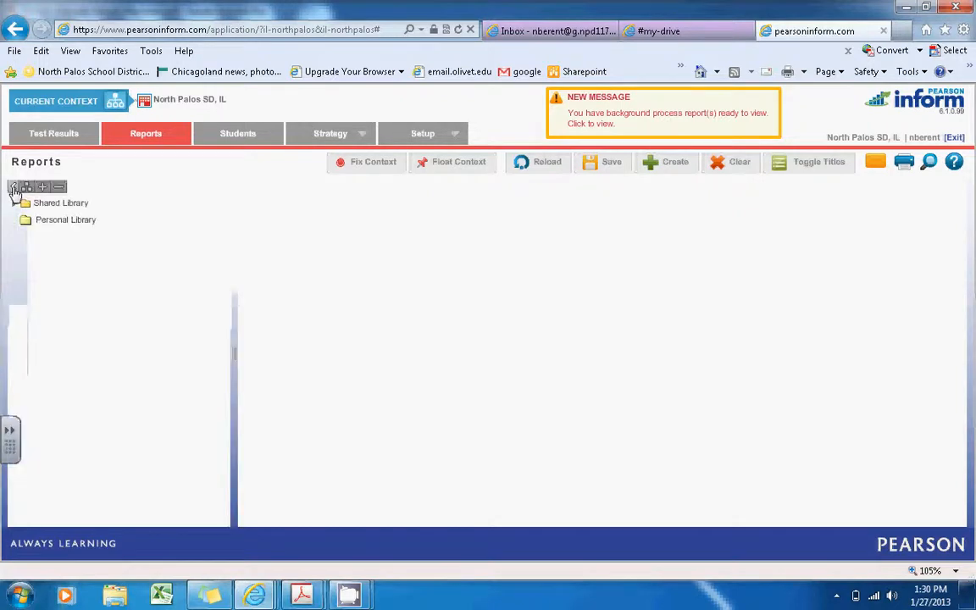
left_click(14, 204)
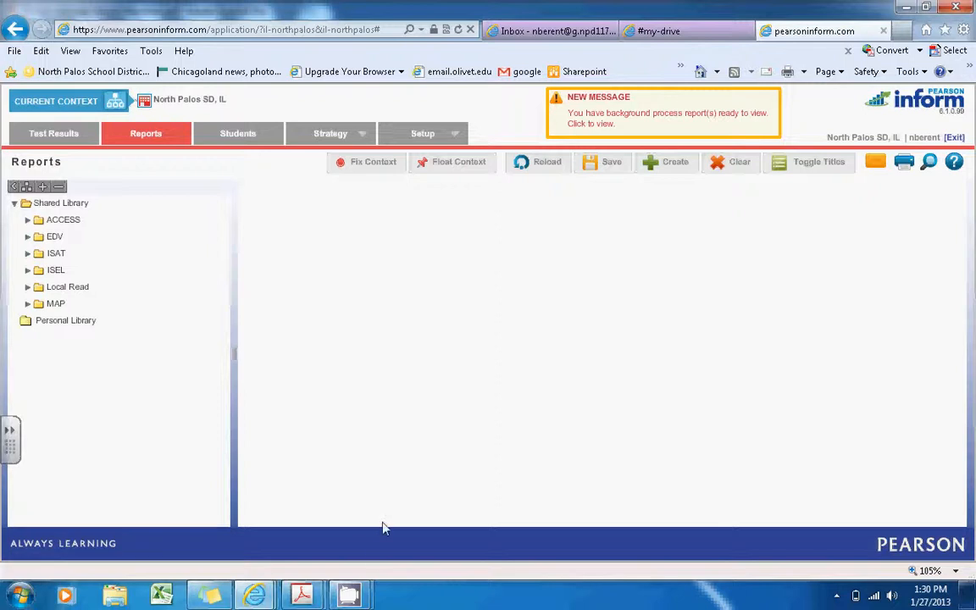
left_click(348, 594)
left_click(285, 481)
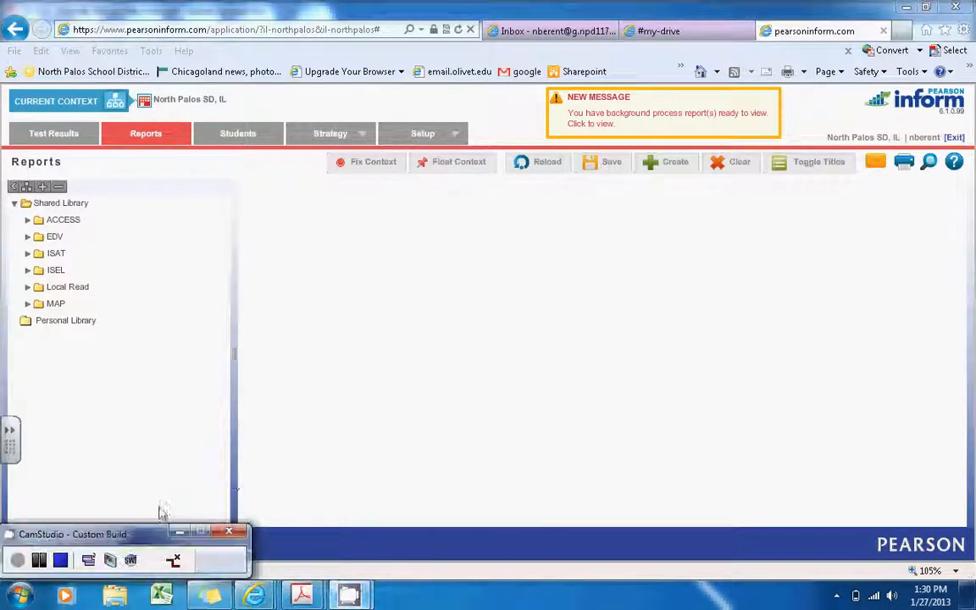